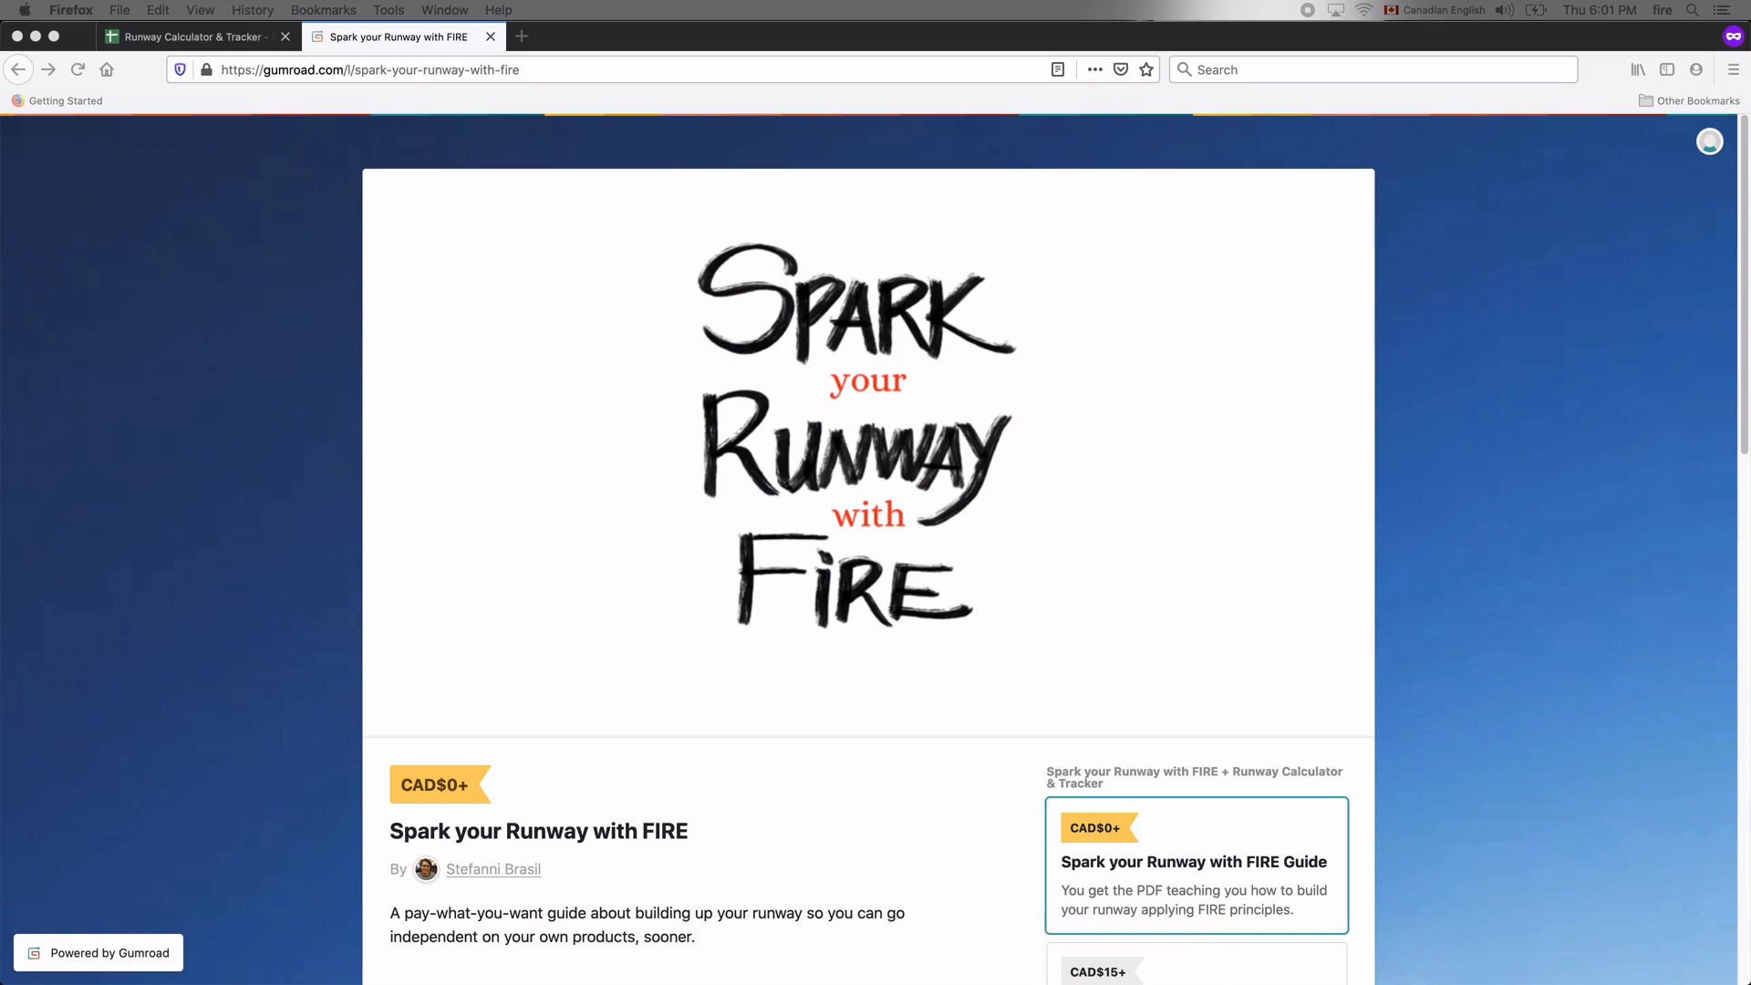
scroll(702, 360, down, 3)
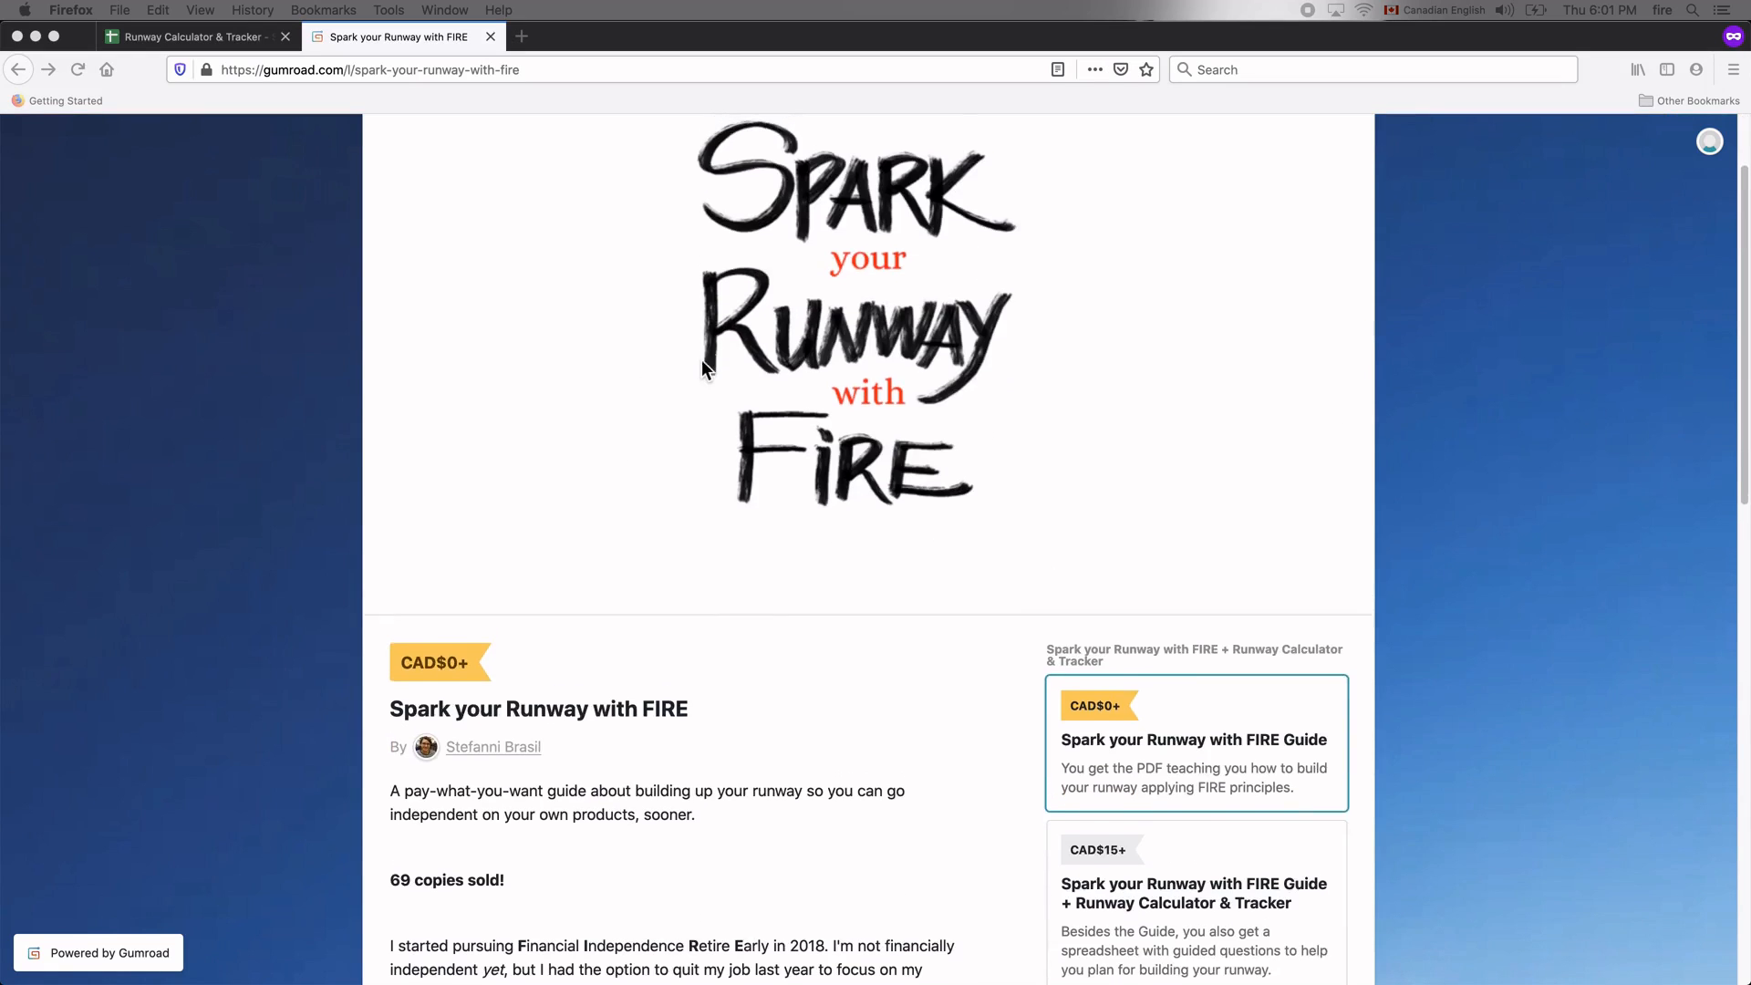
scroll(703, 362, up, 3)
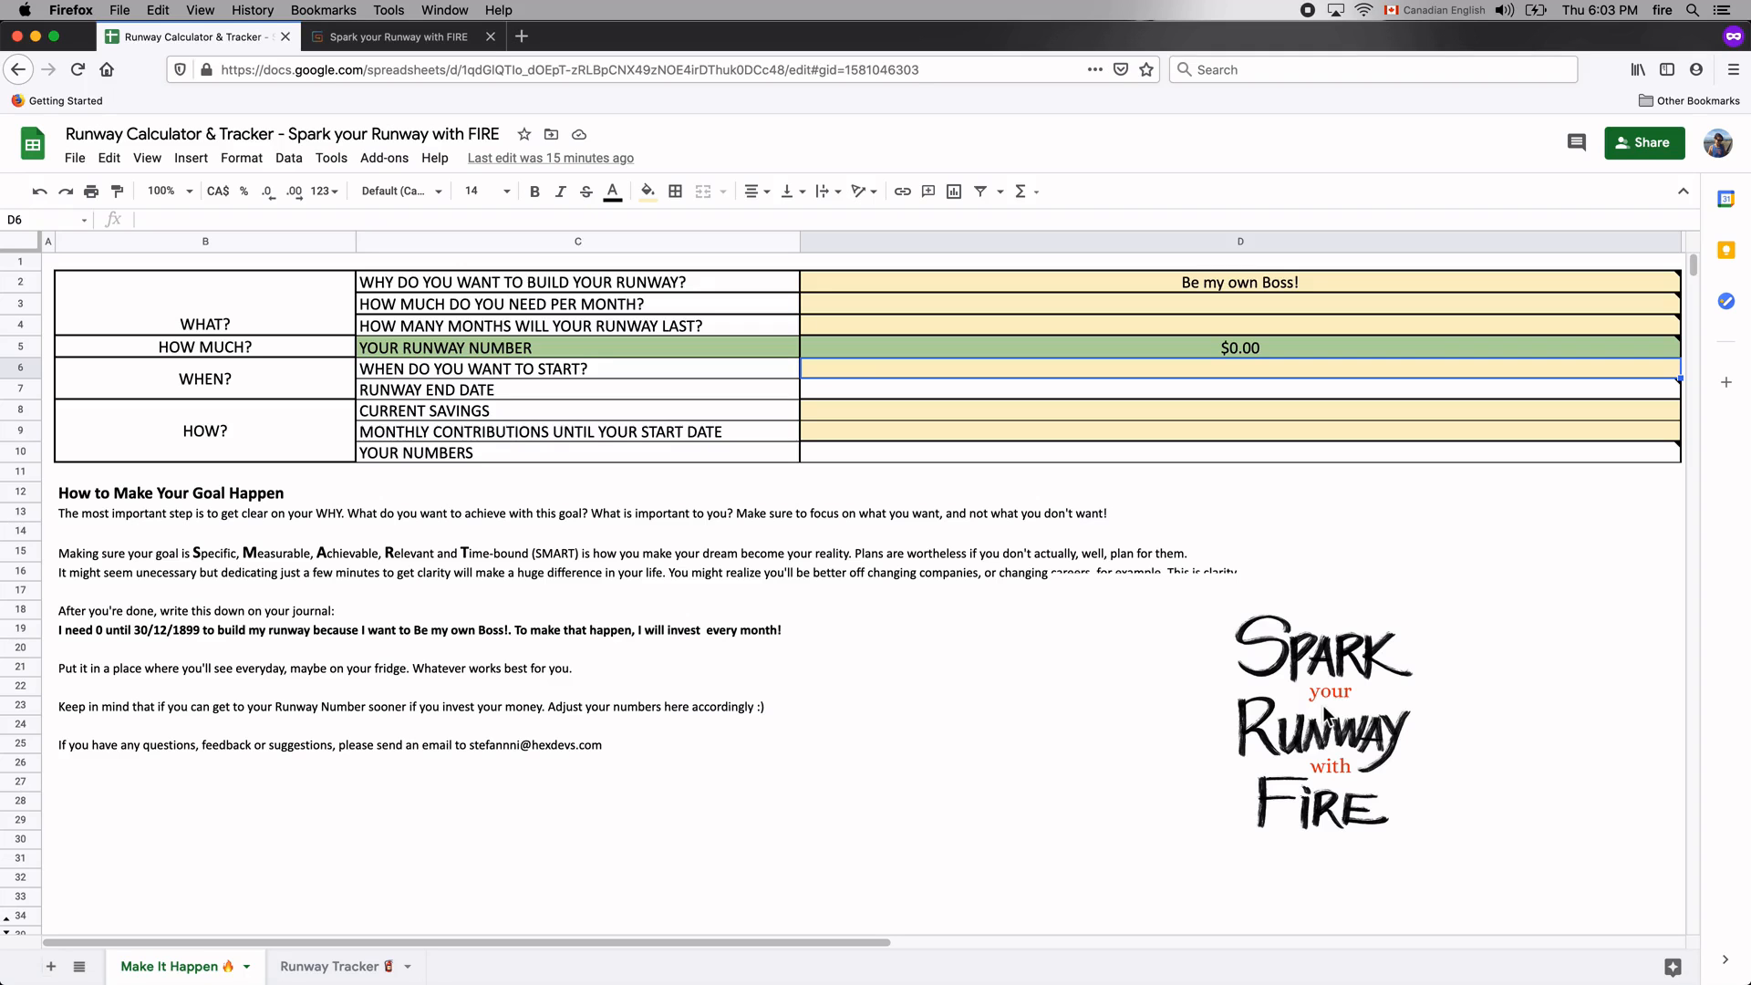
- Enter 2500 as the amount needed per month and 18 as the number of months the runway will last
click(1207, 282)
click(1173, 299)
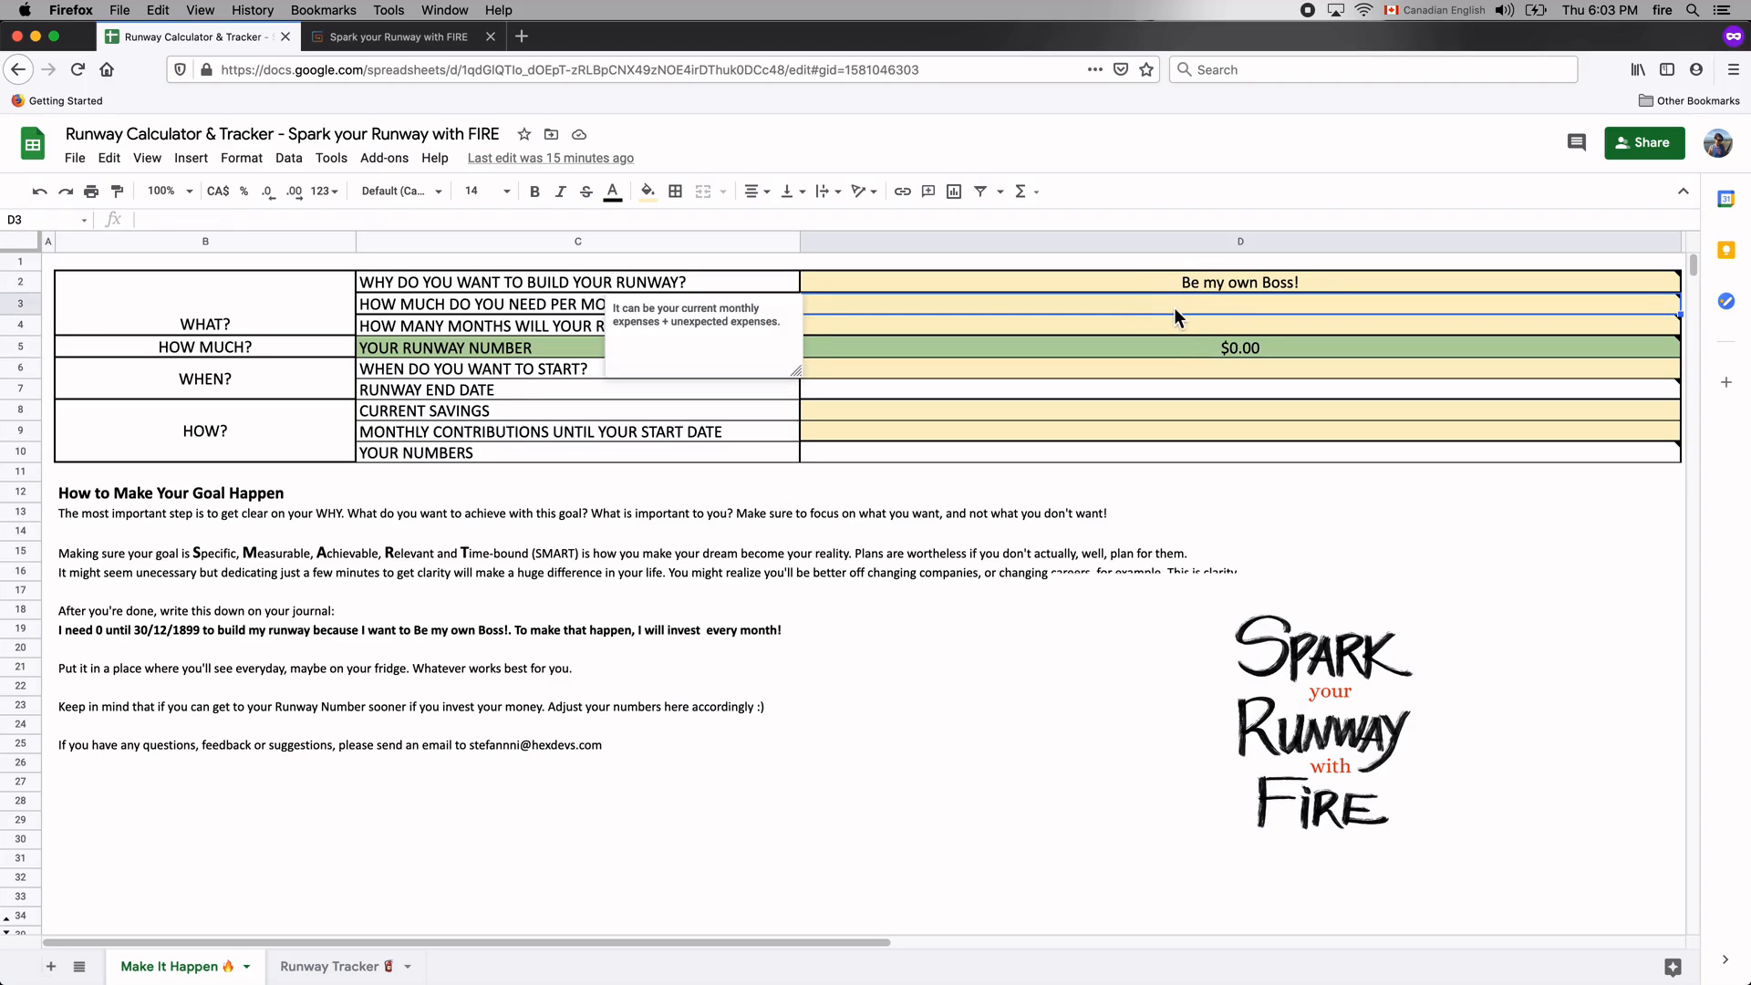
text(2500)
key(Return)
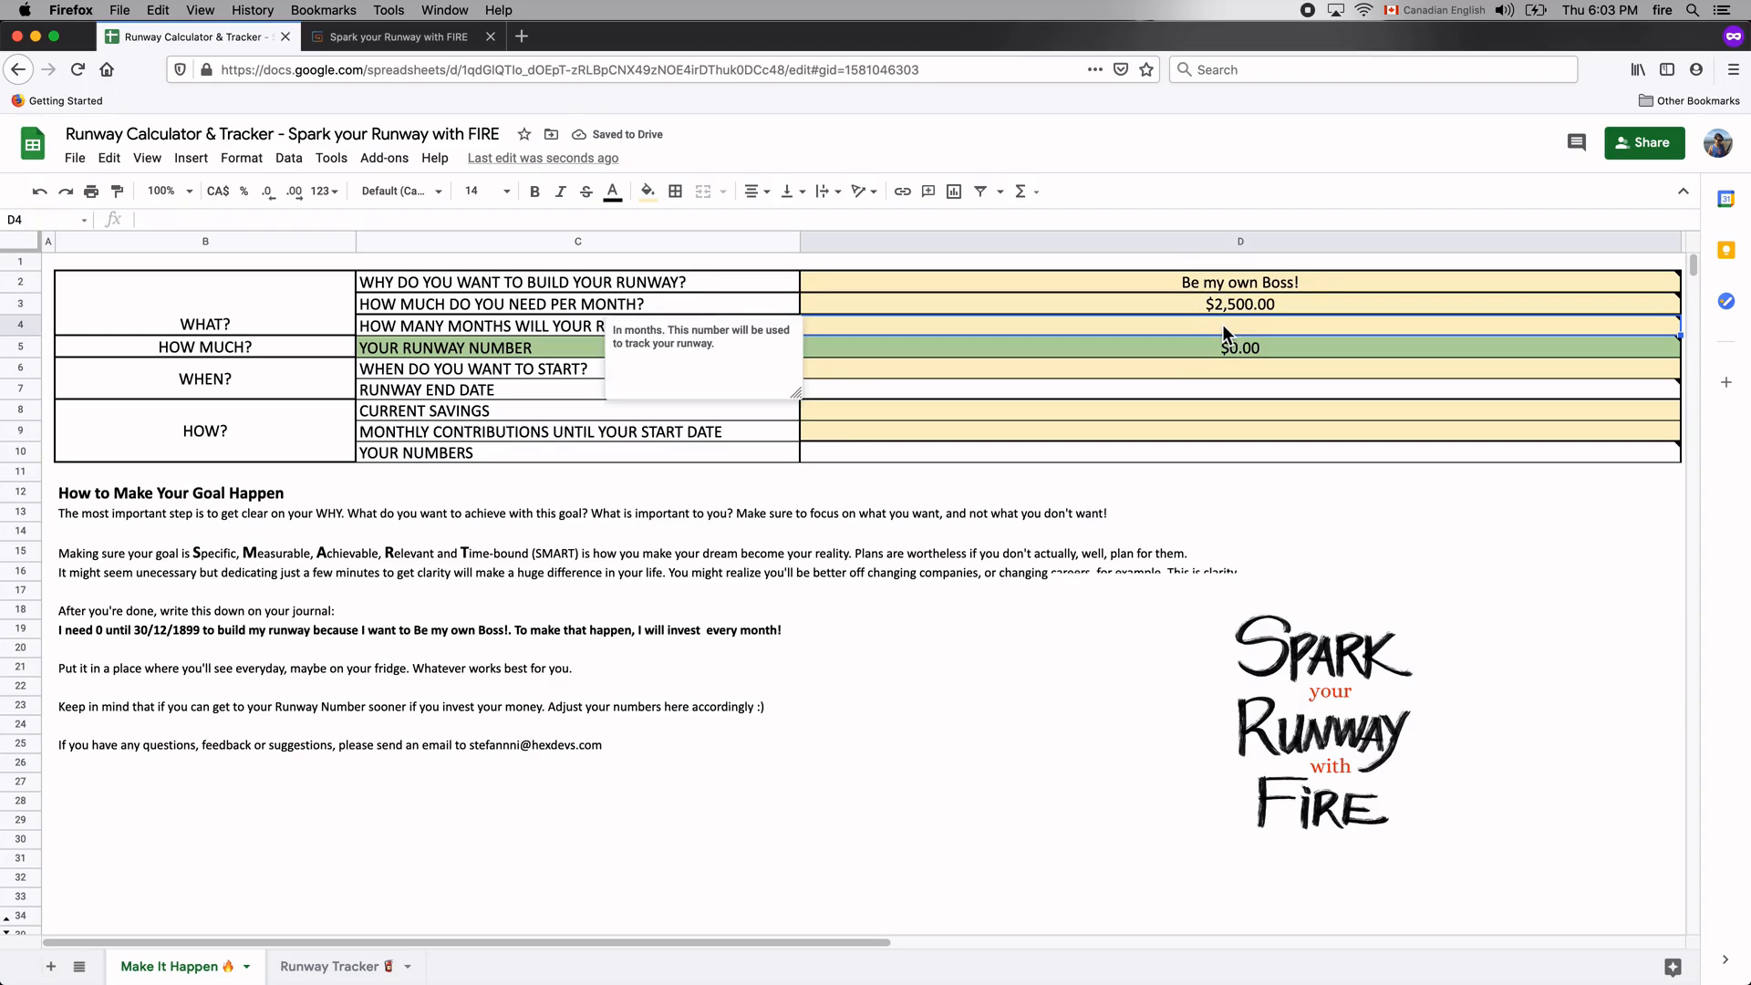
text(18)
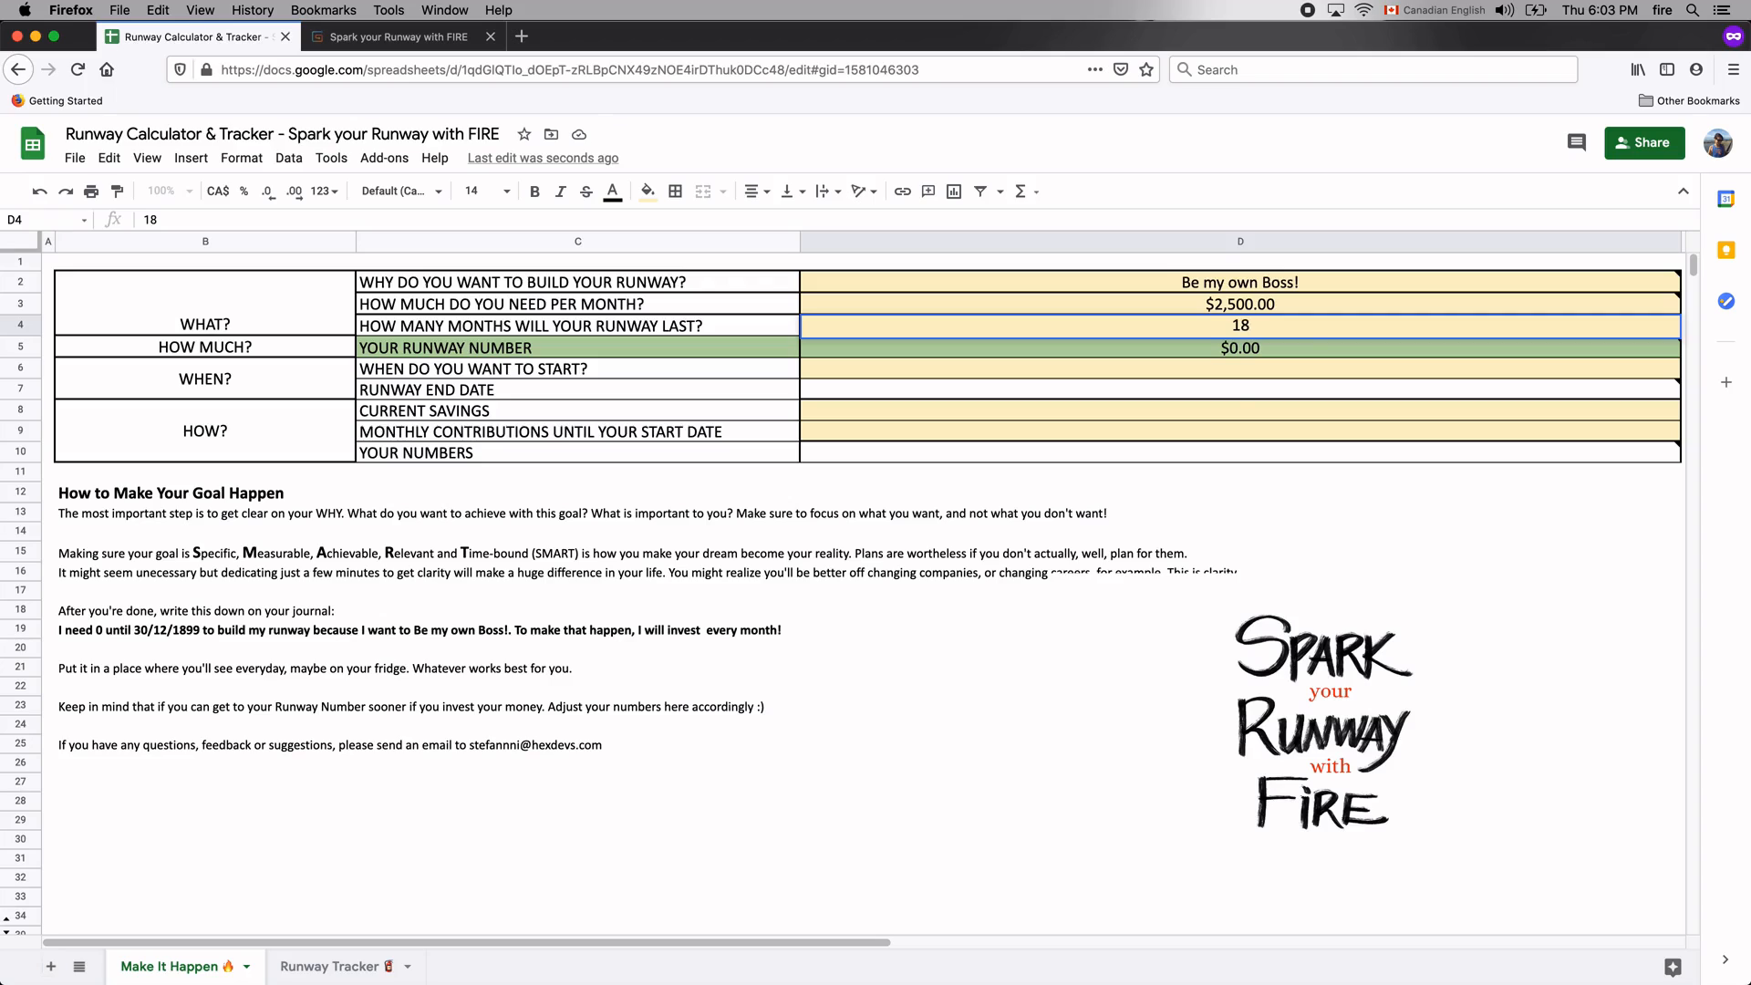
- Set the runway's start date to 2022-01-01
click(1236, 372)
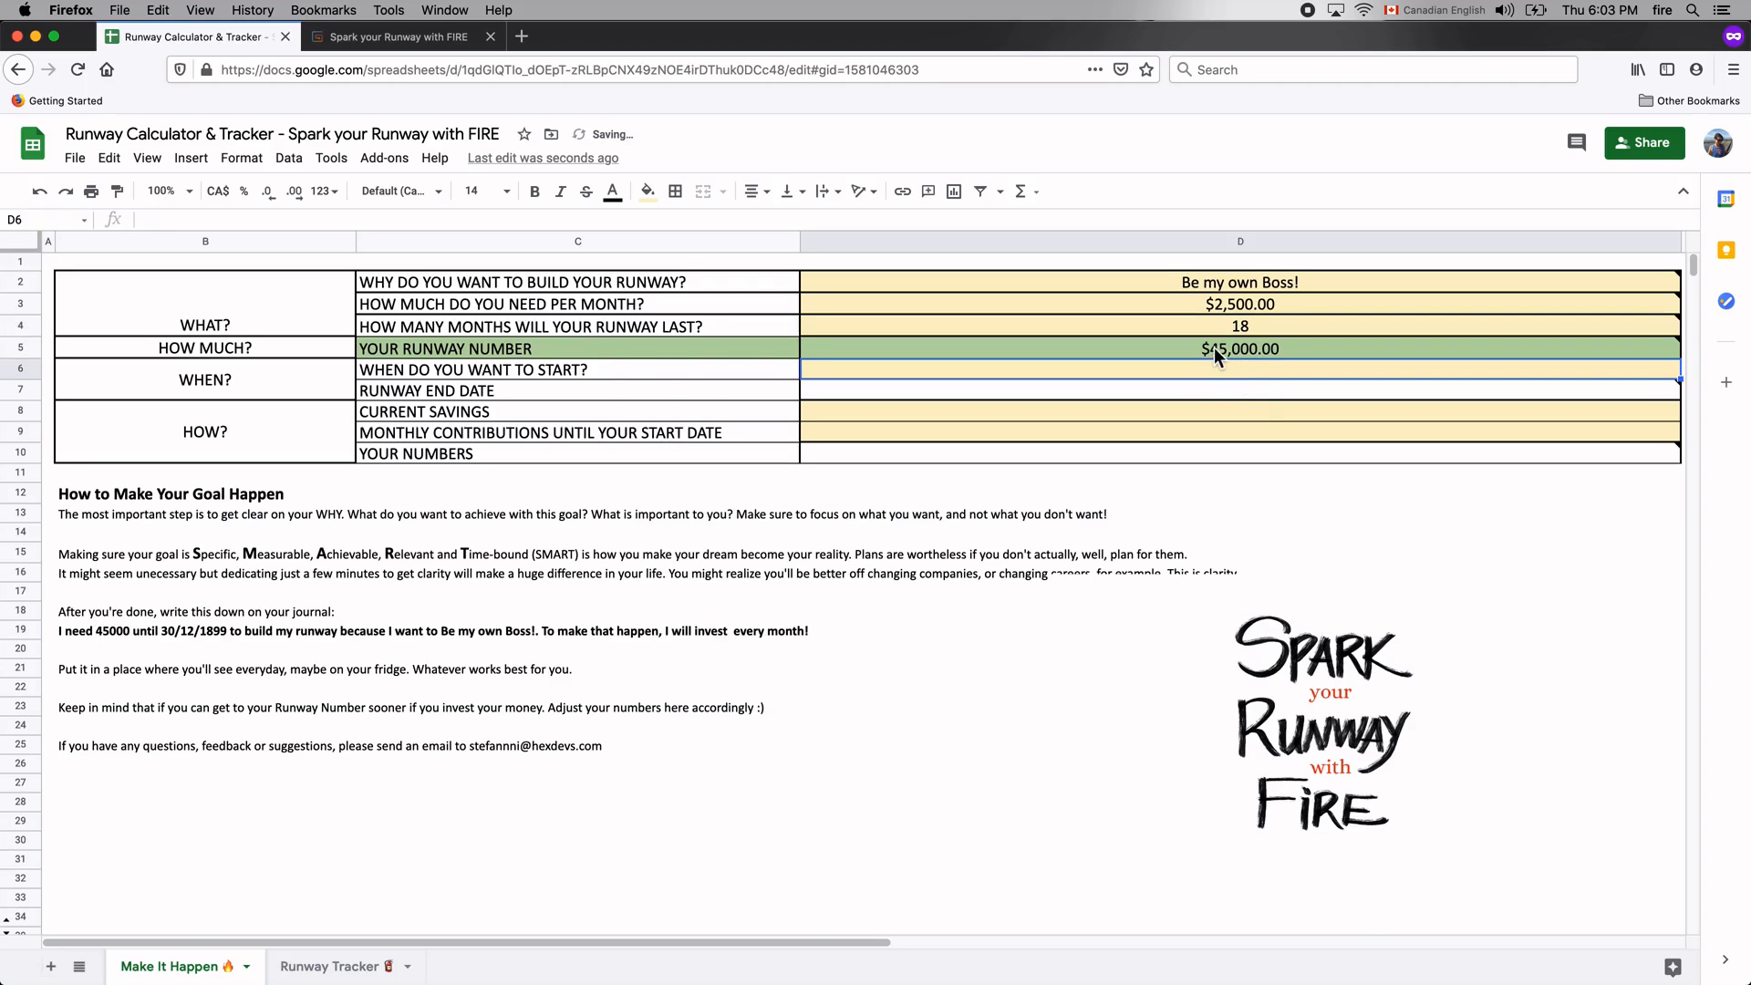
mouse_move(1217, 356)
text(2022-01-01)
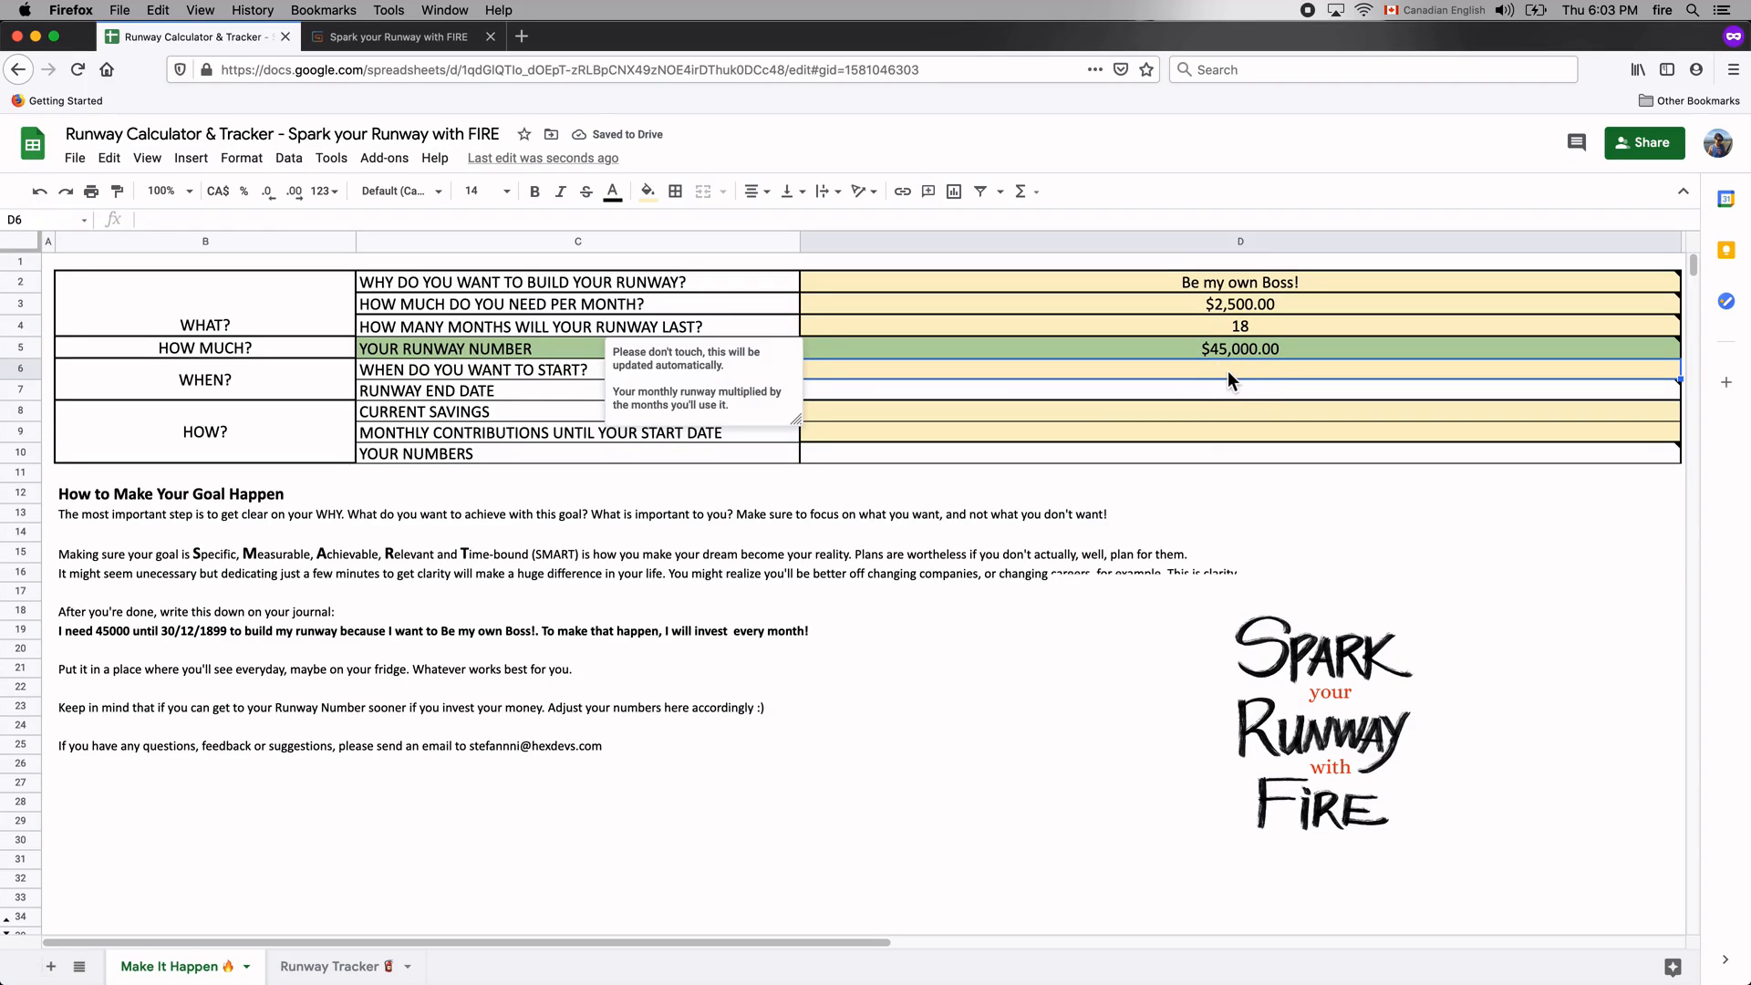
key(Return)
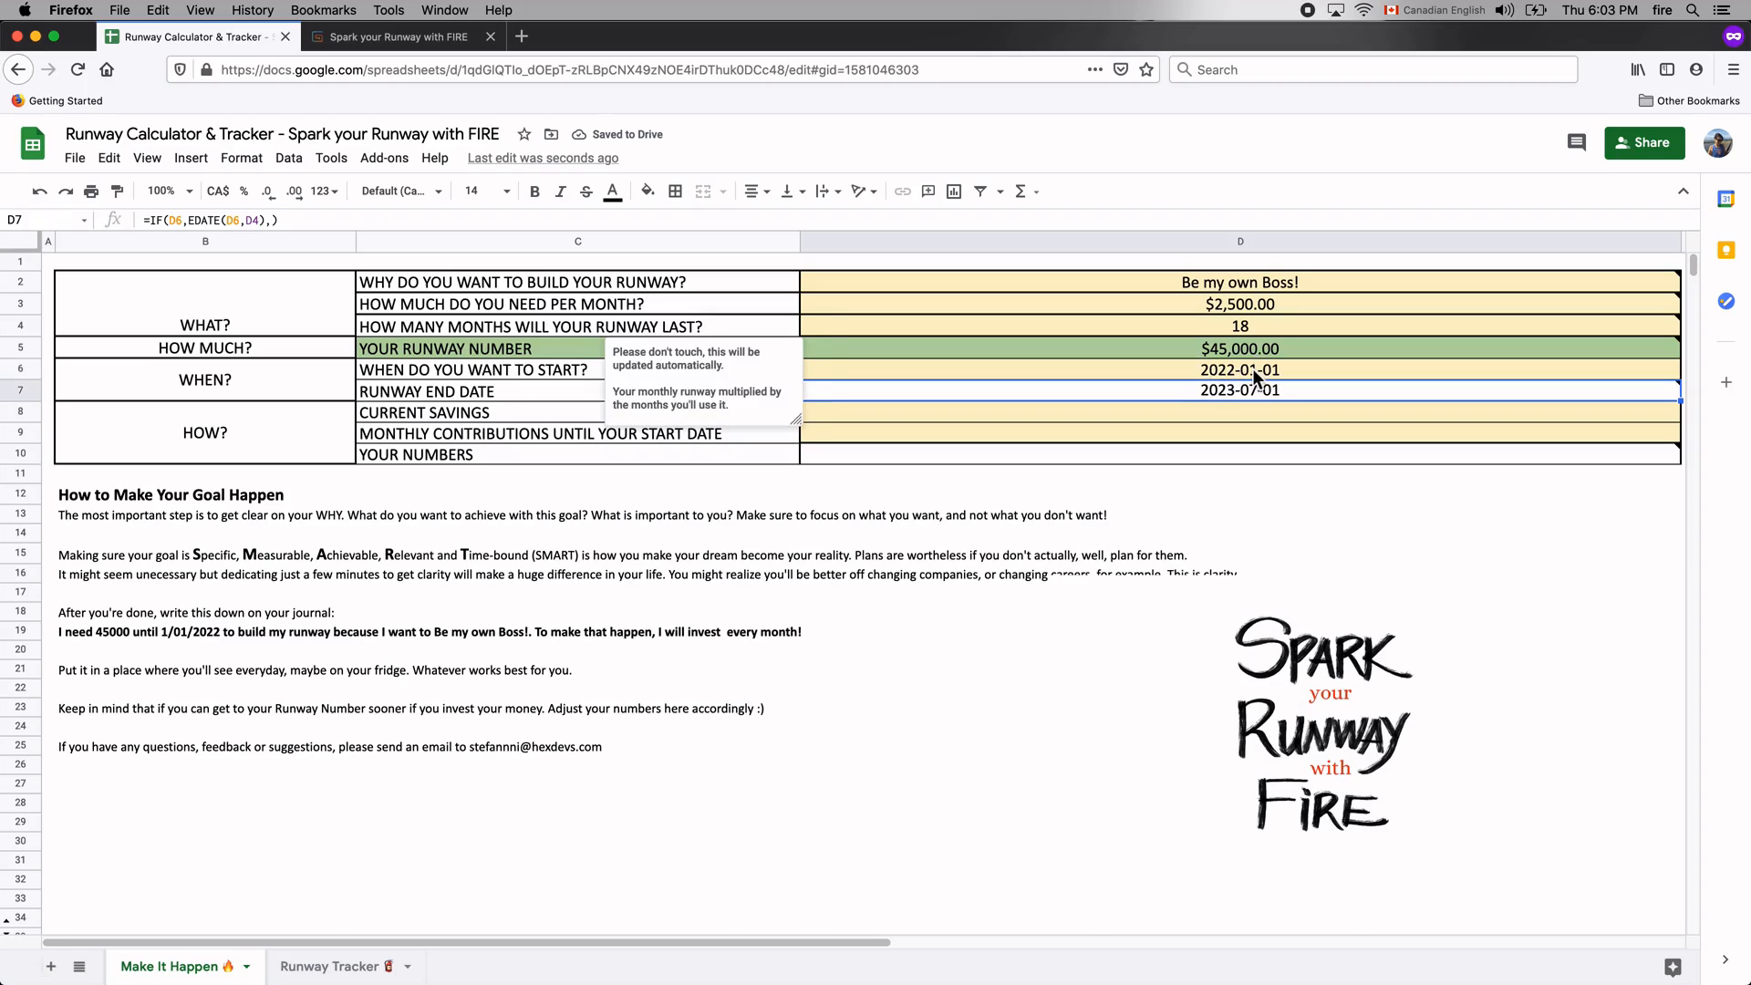
mouse_move(1245, 398)
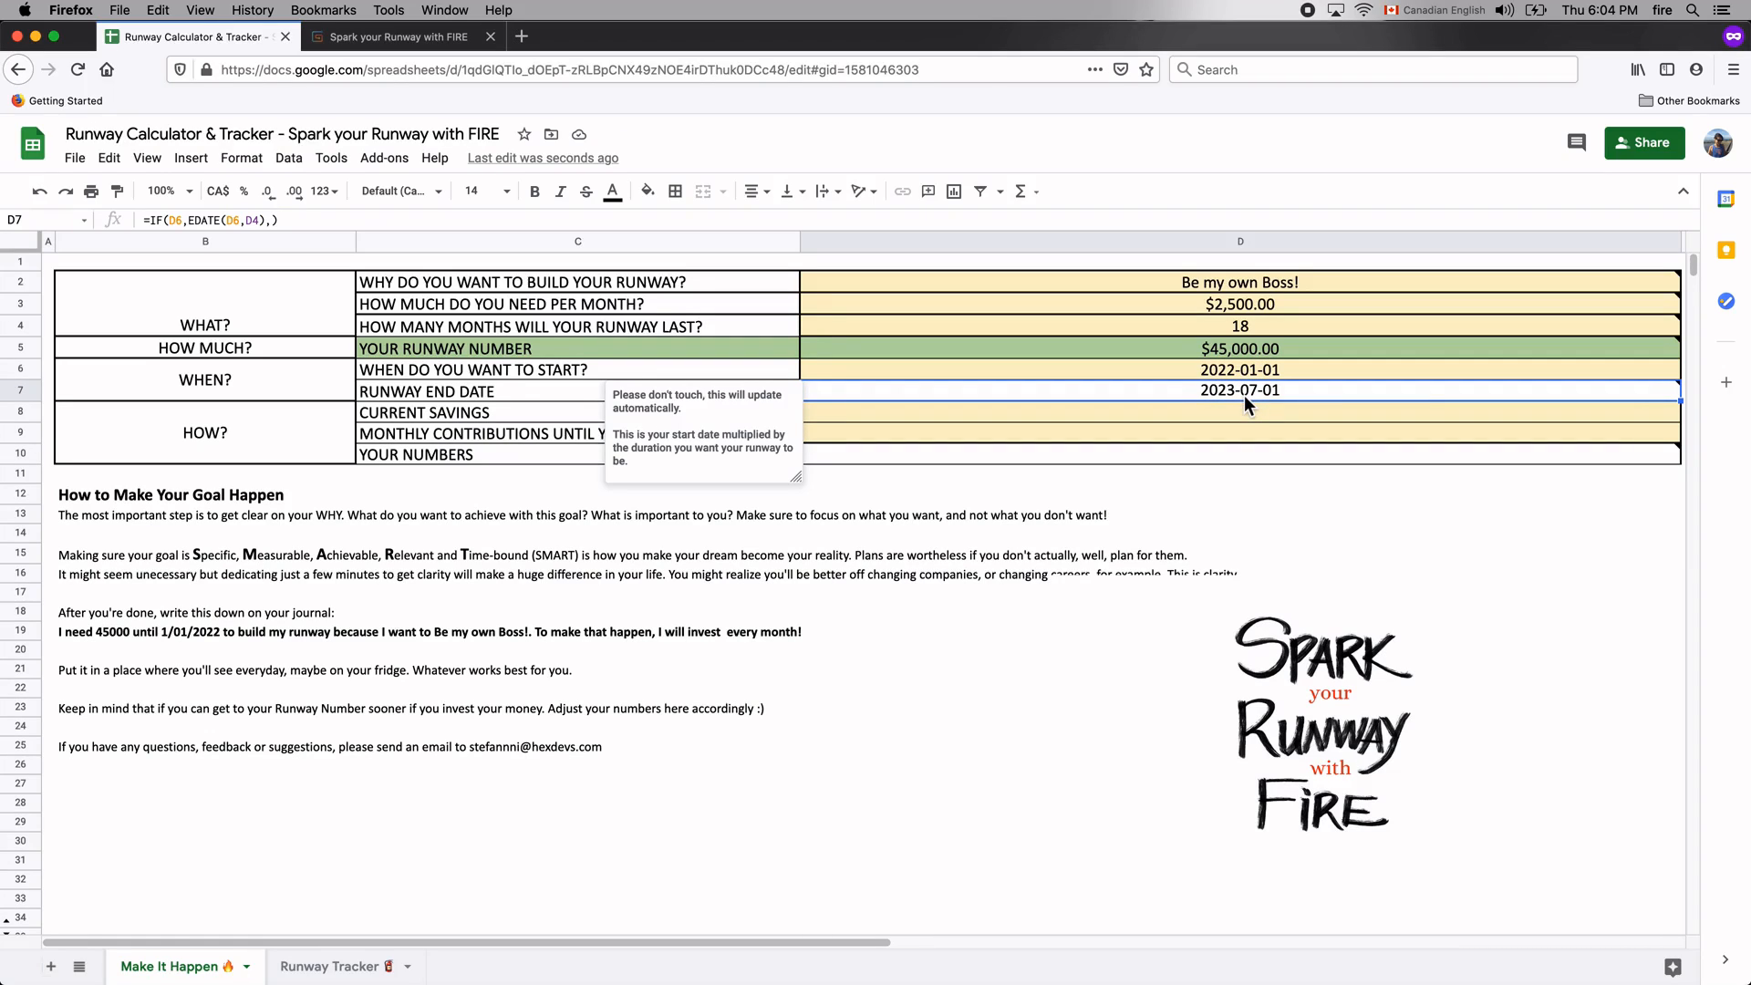
- Enter 25000 as the current savings and 3000 as the monthly contributions until the start date
click(1246, 414)
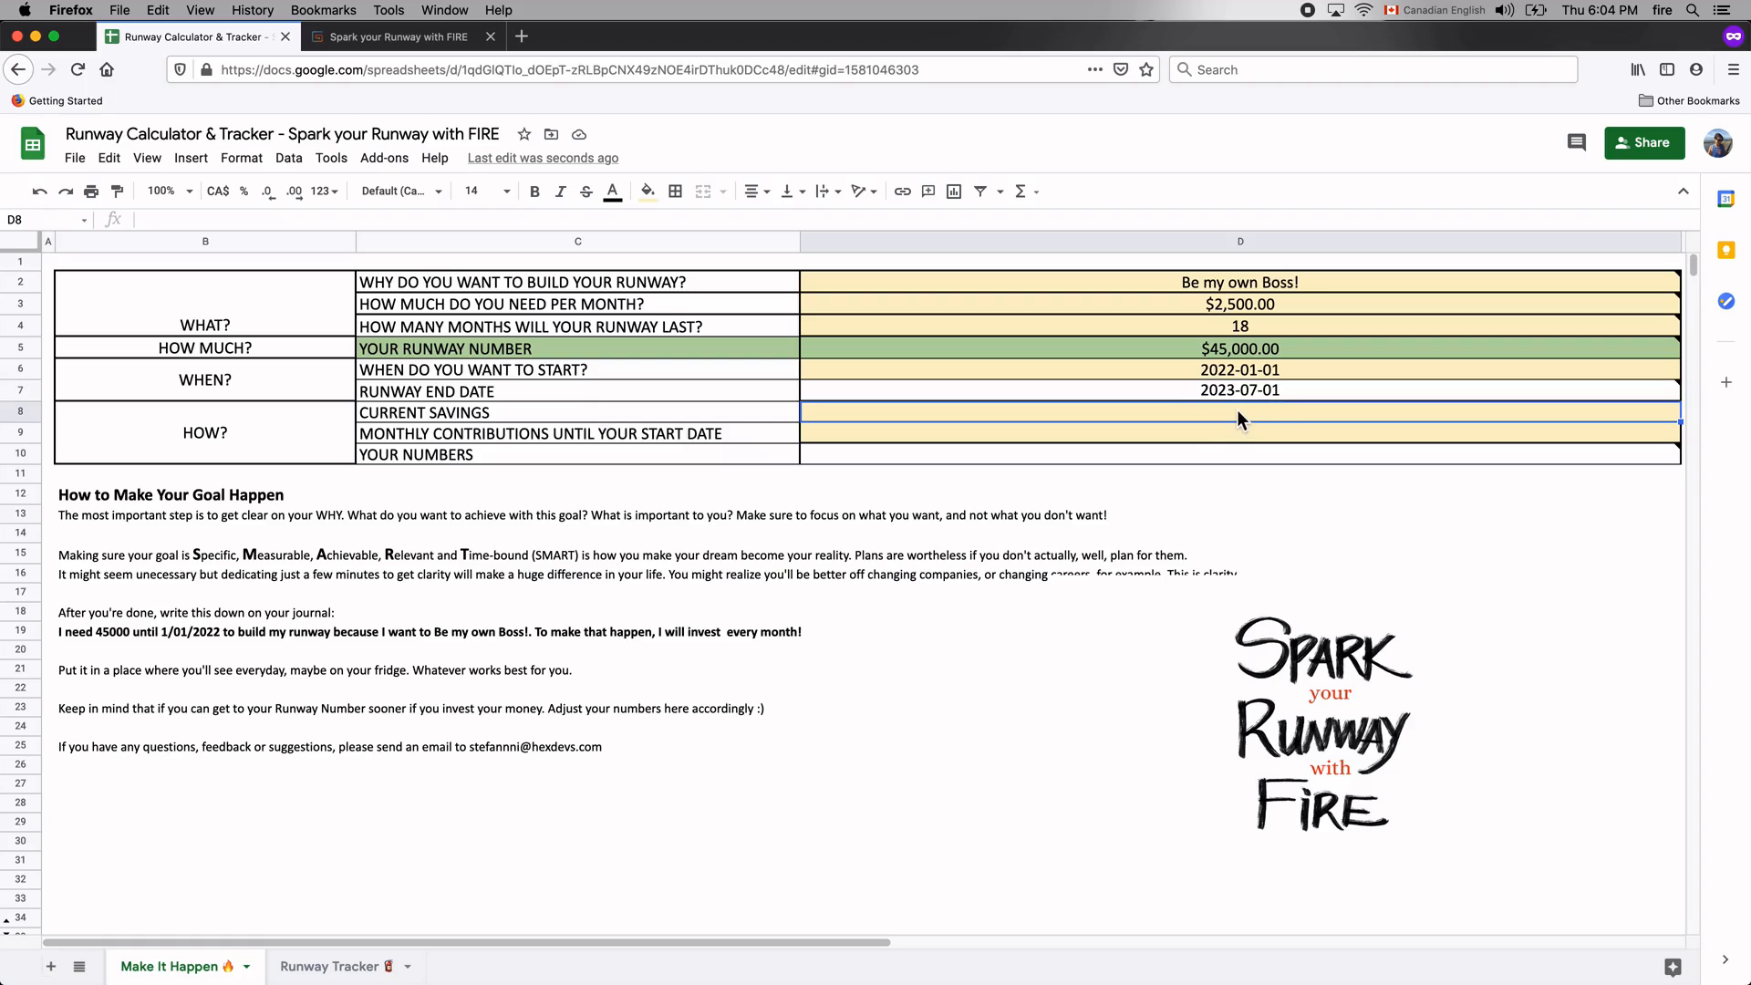
text(25000)
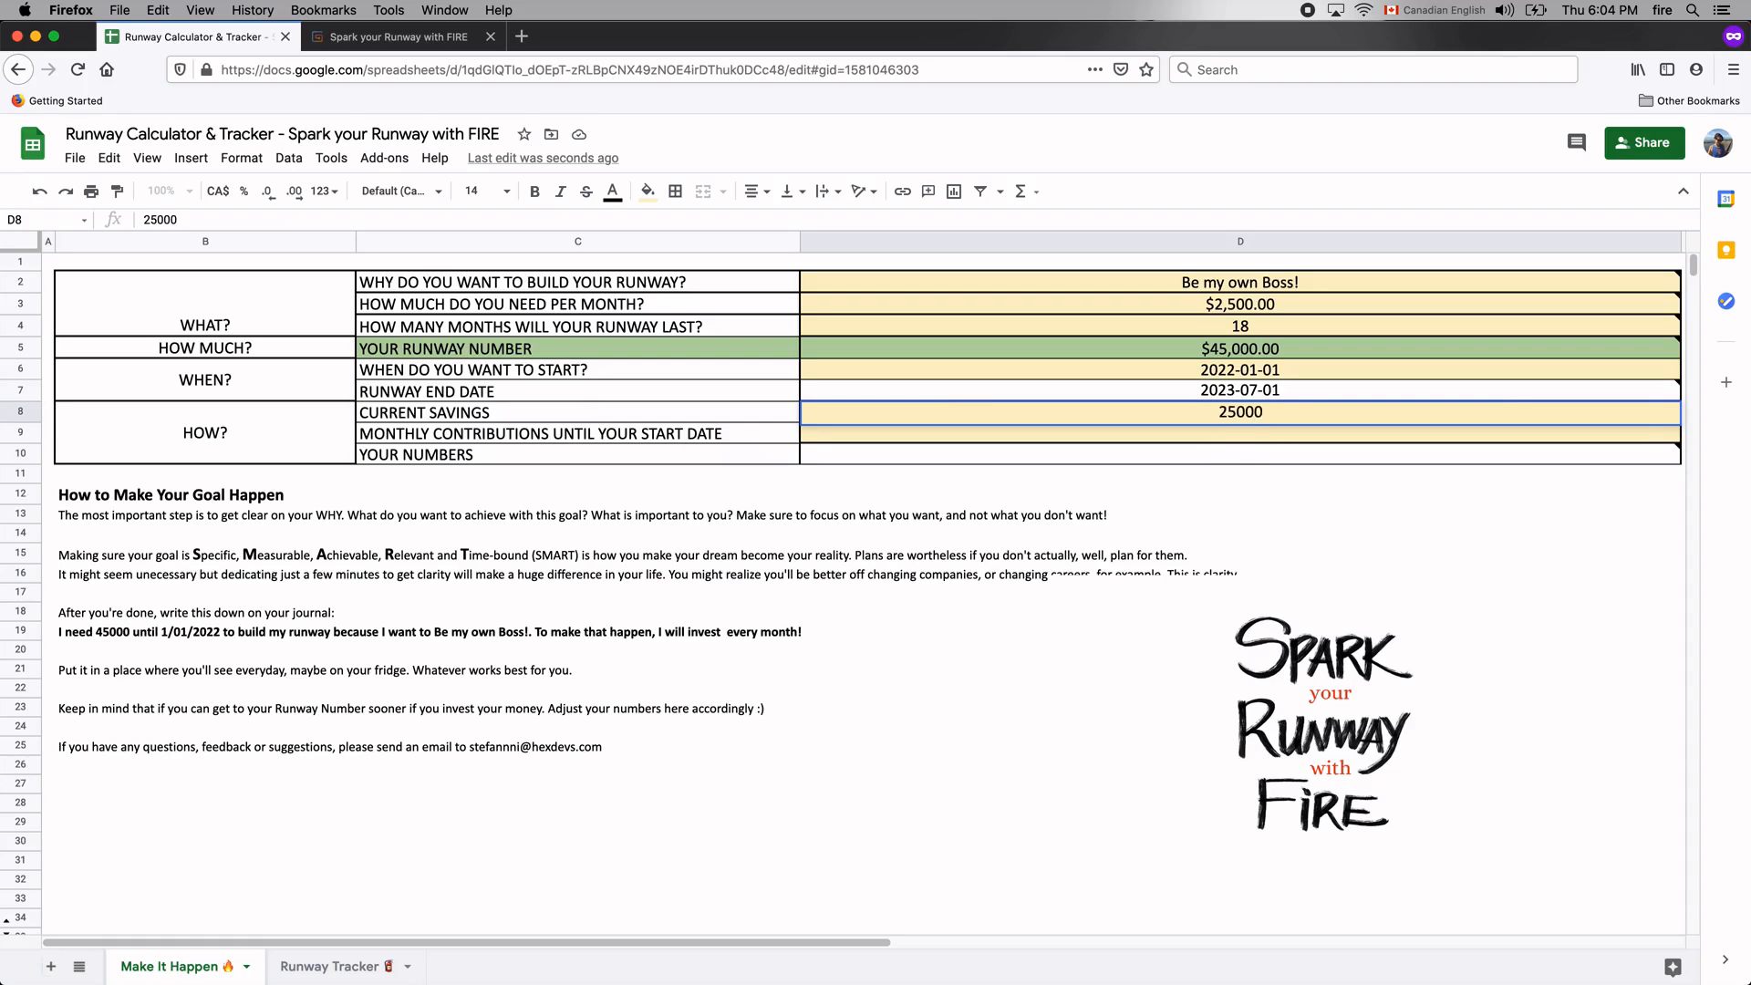
key(Return)
text(3000)
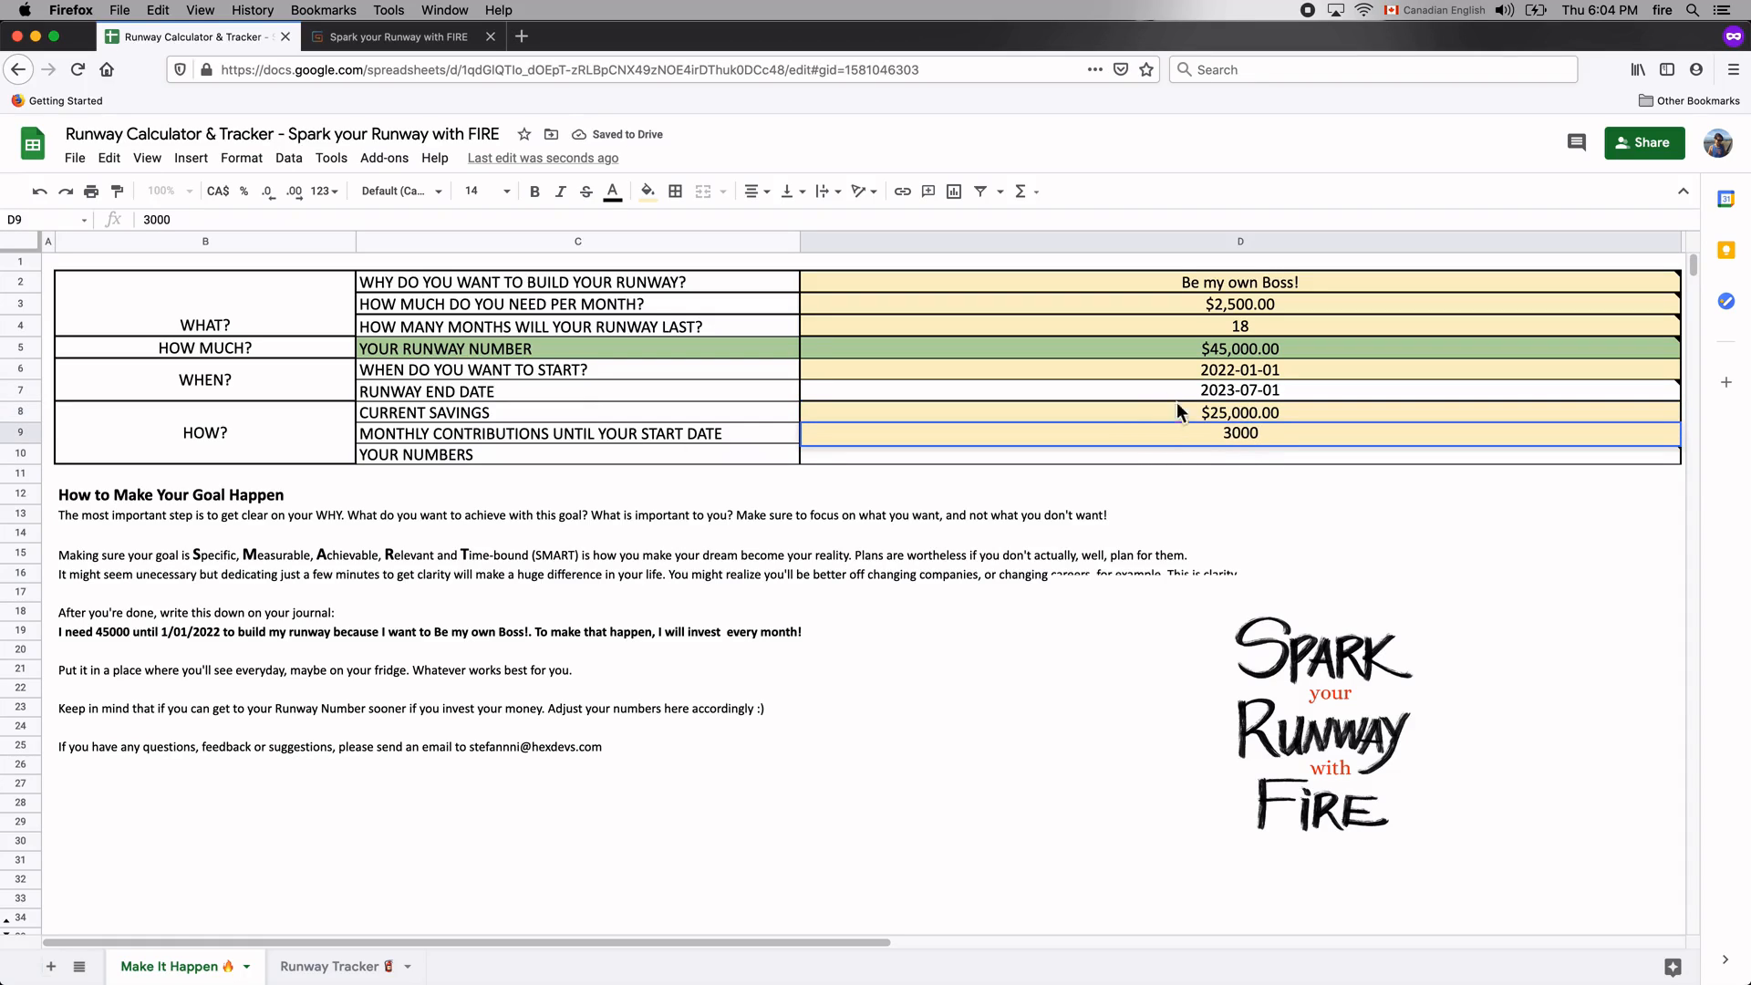
key(Return)
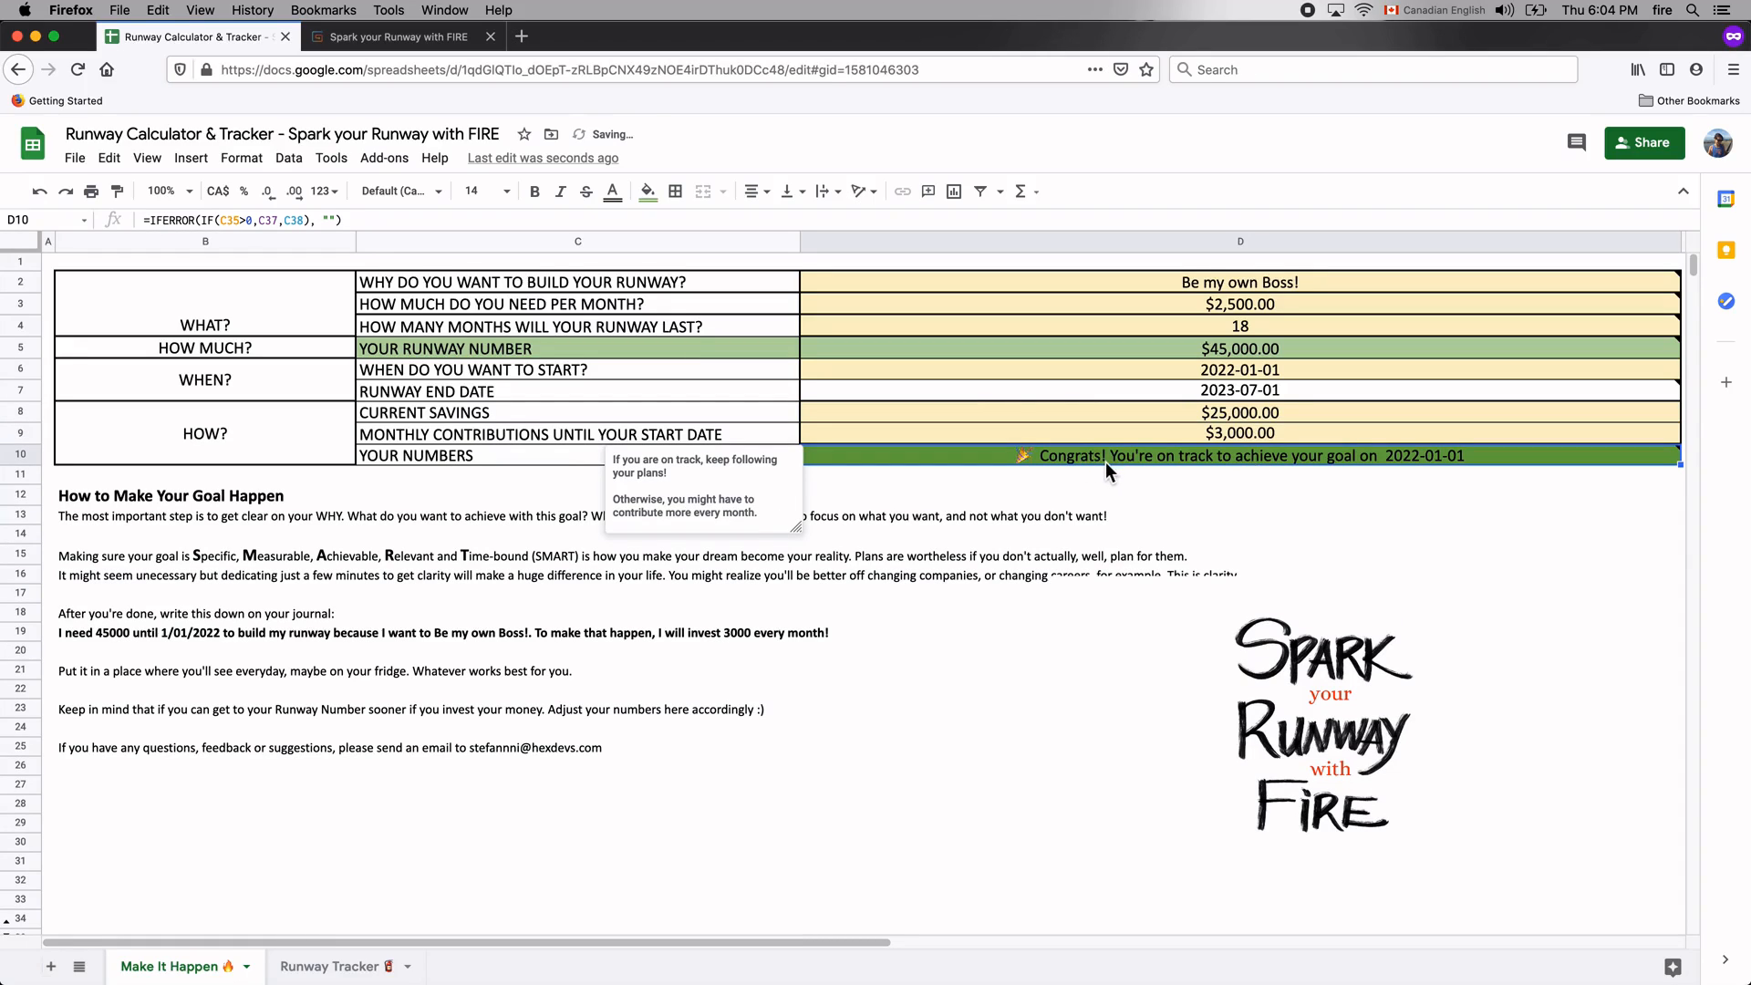
- Change the monthly contributions until the start date to 500
click(1196, 433)
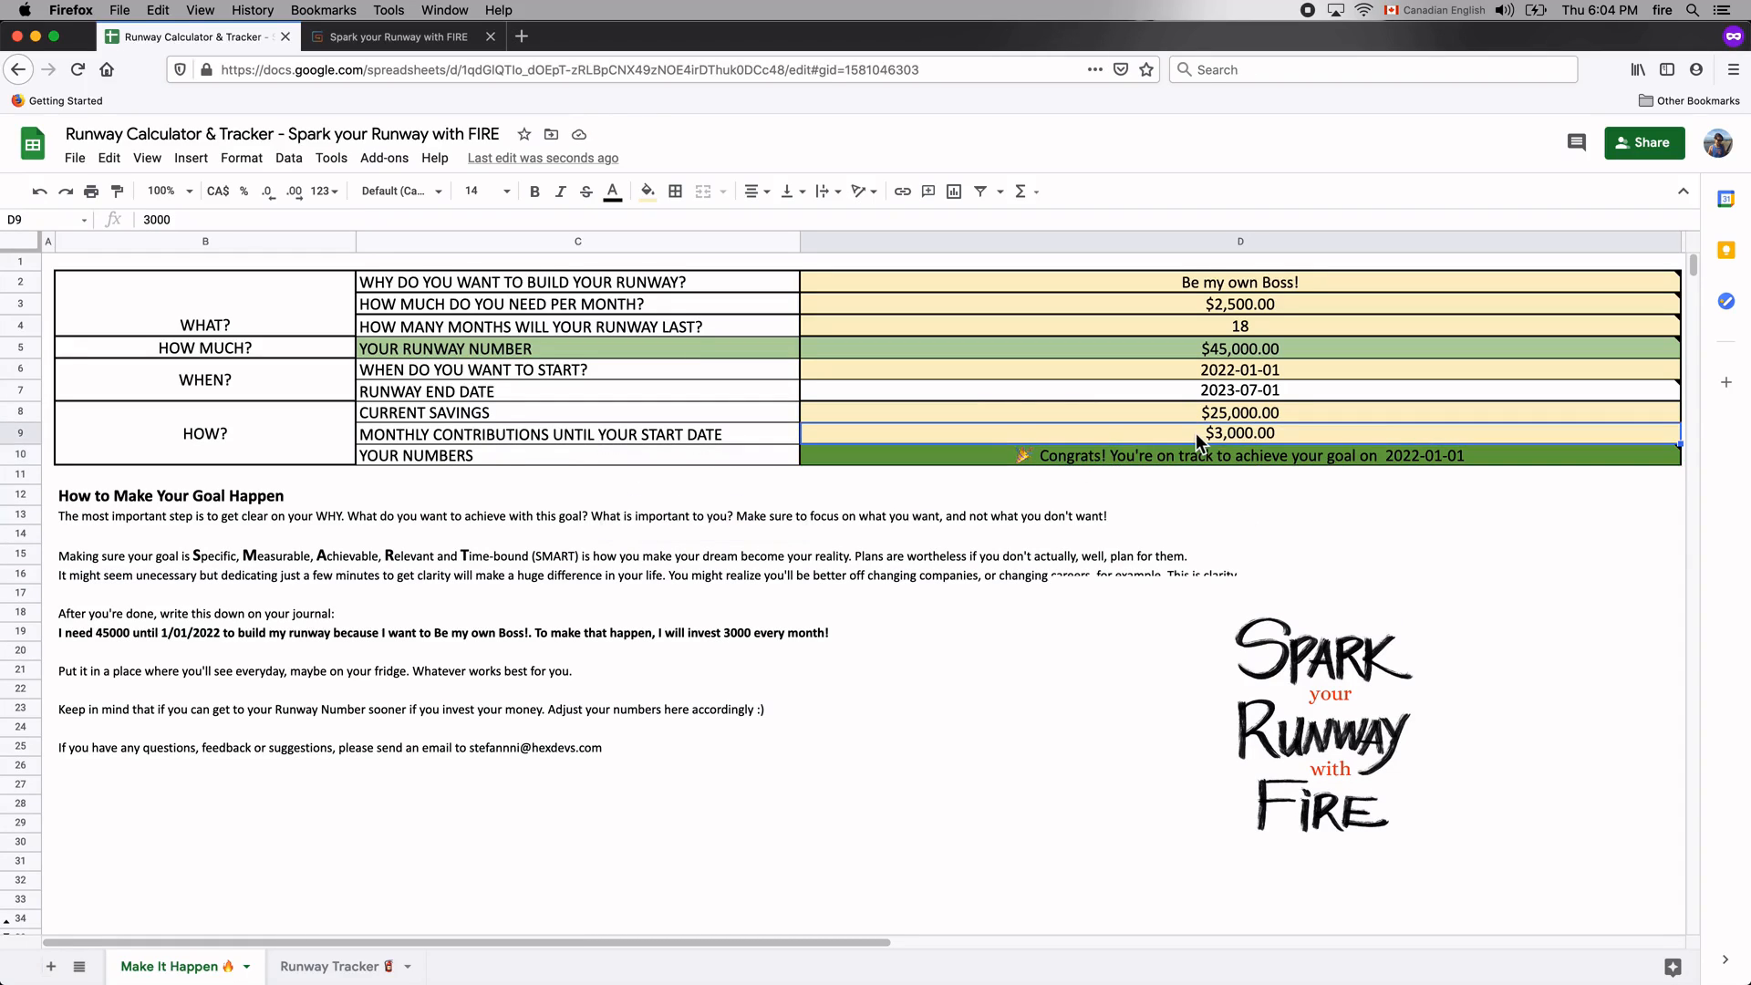
key(Delete)
text(500)
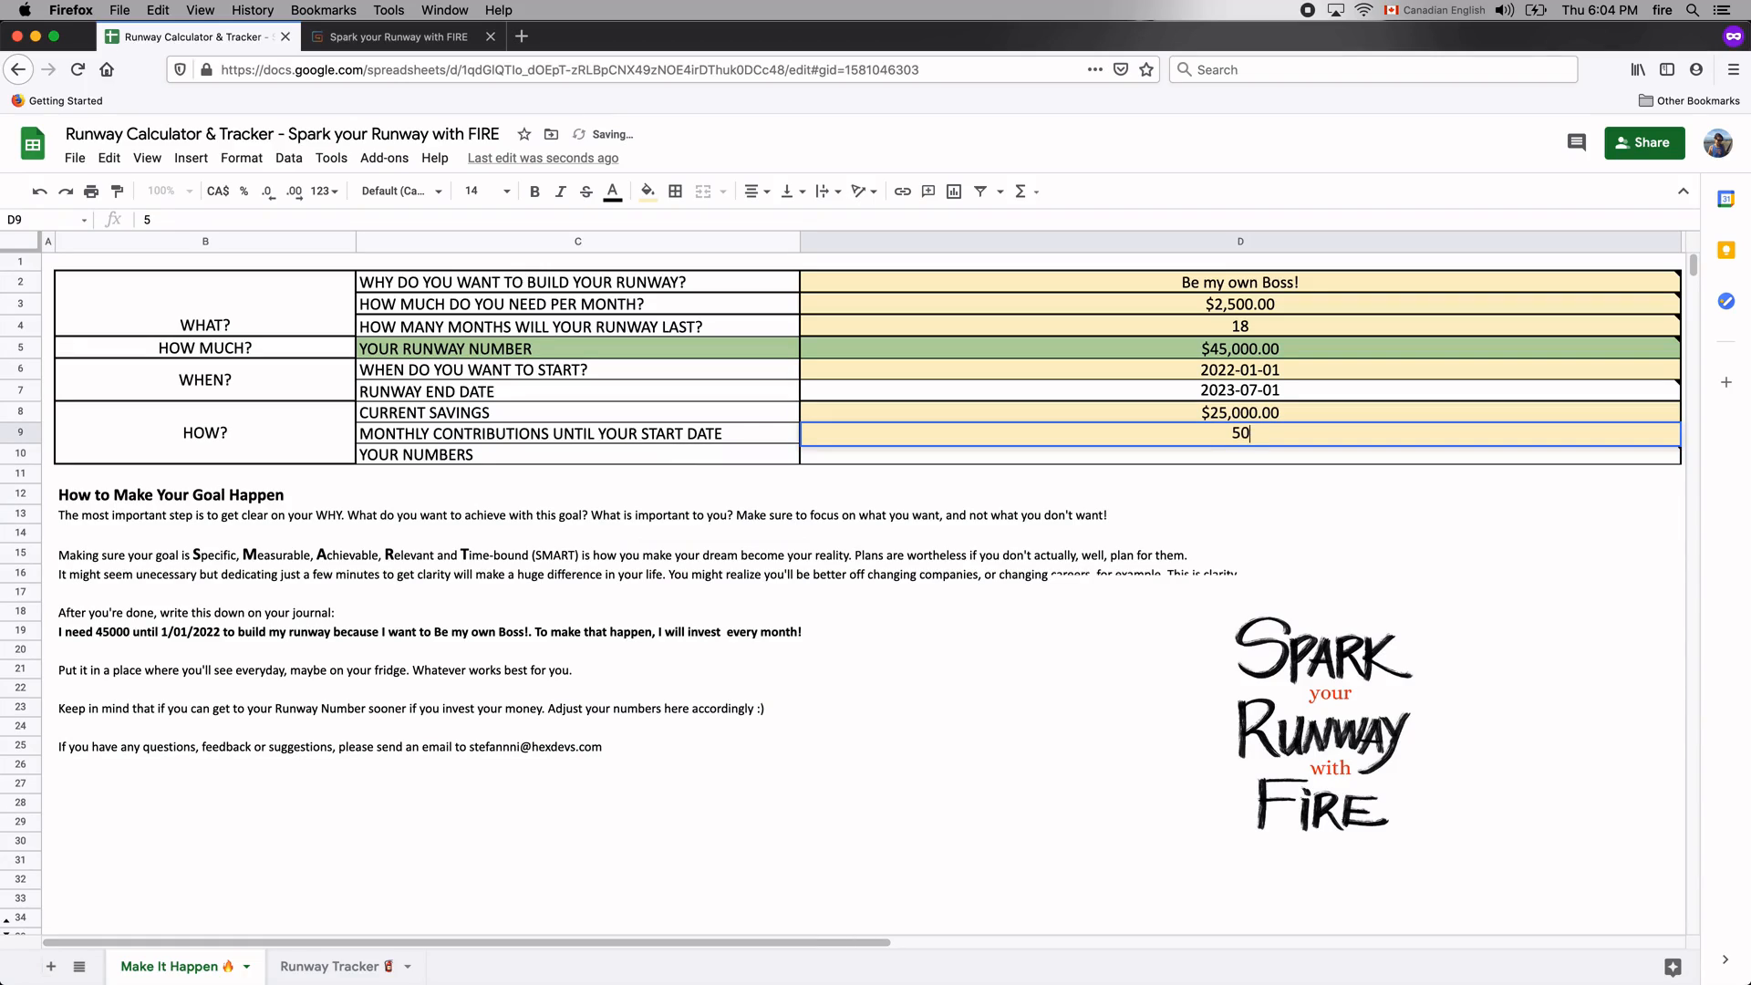
key(Return)
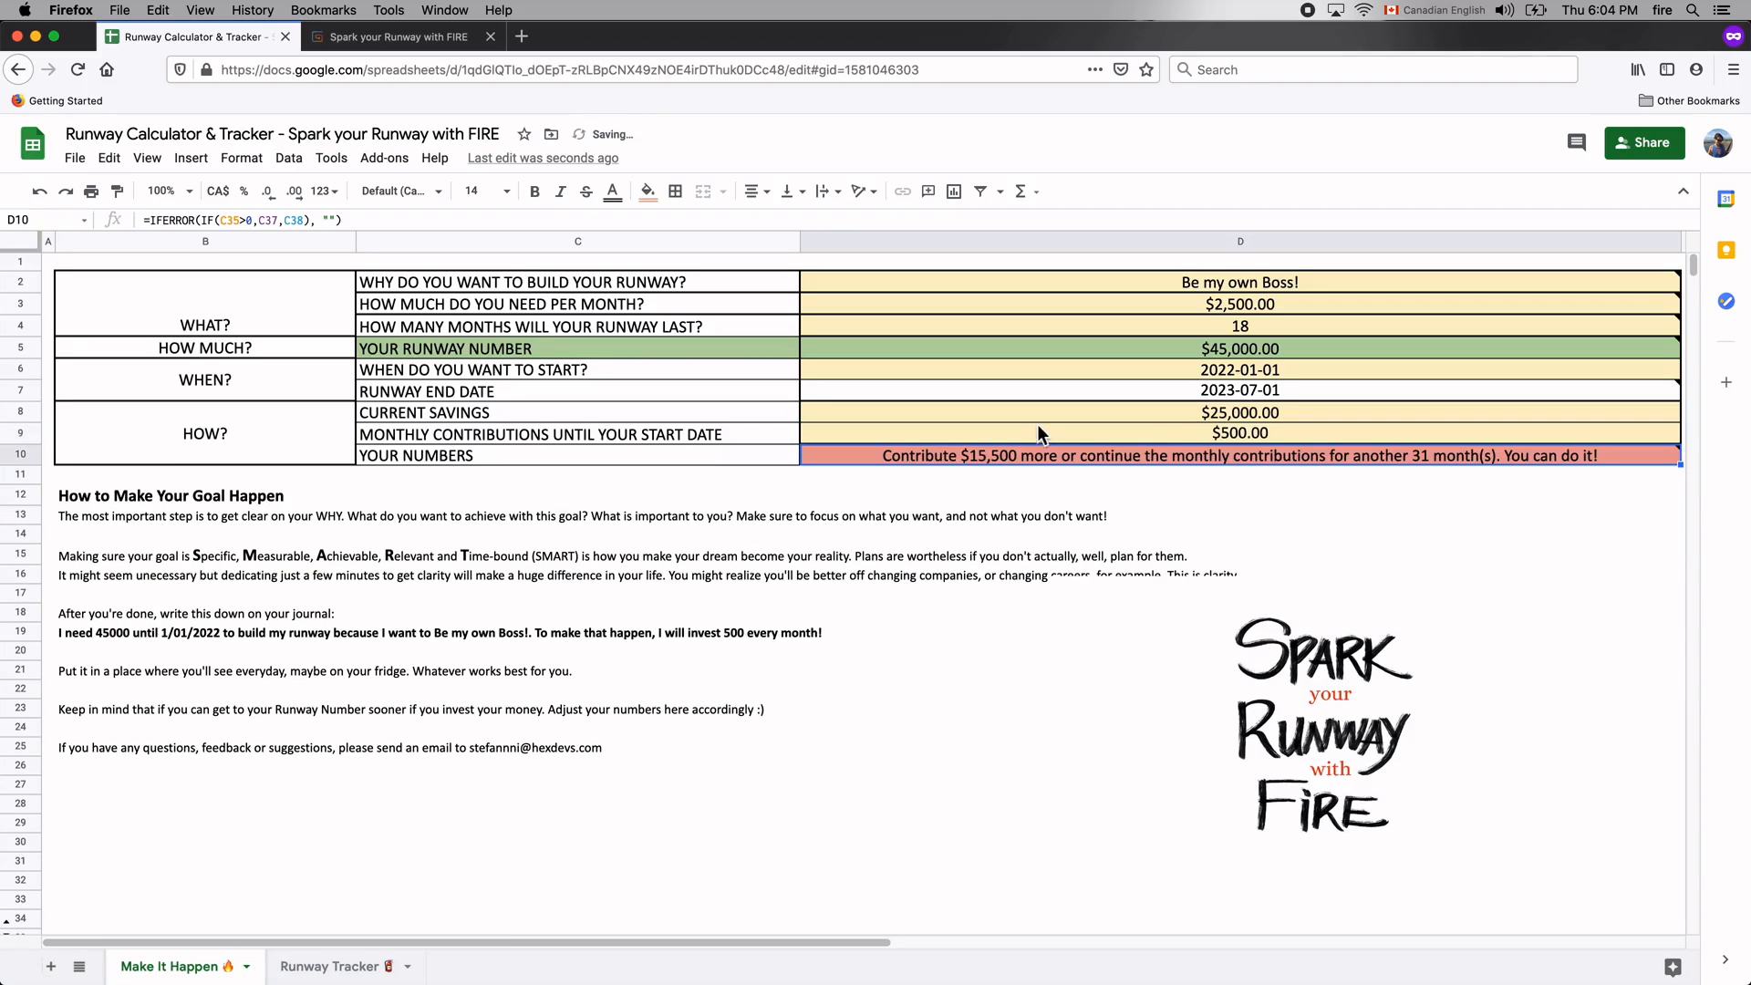
mouse_move(1036, 460)
- Review the journal goal statement in row 19 alongside the What section of the calculator
click(20, 631)
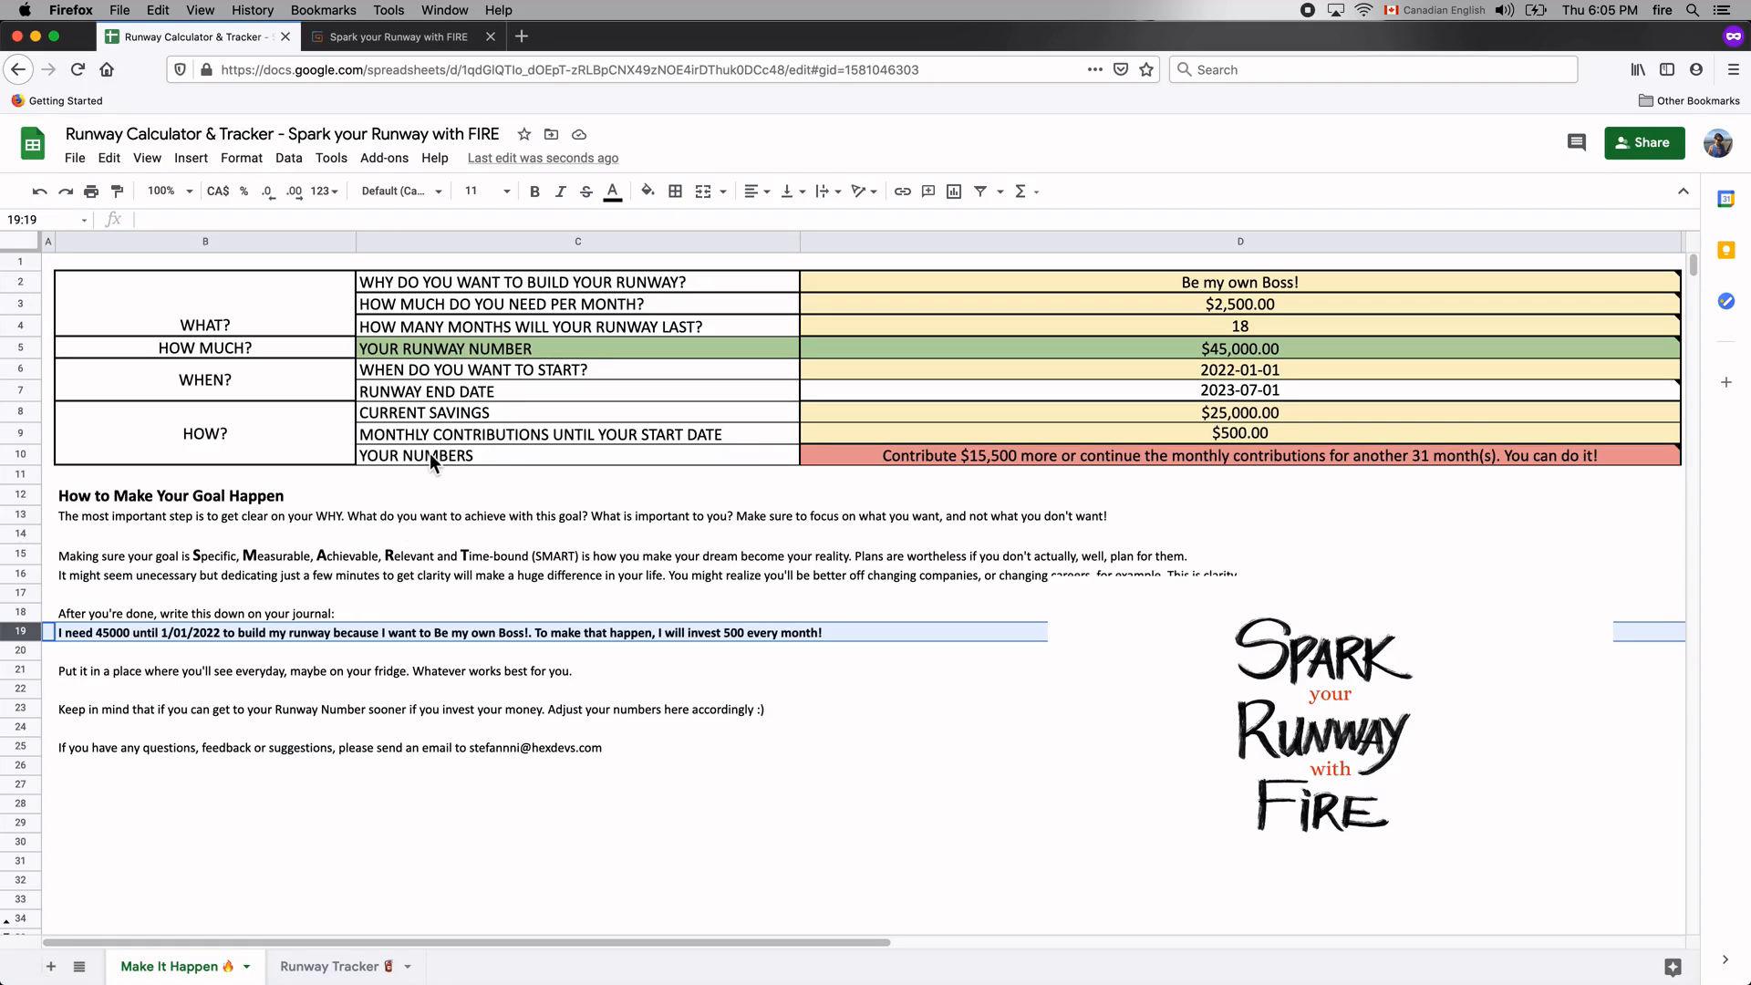
click(273, 313)
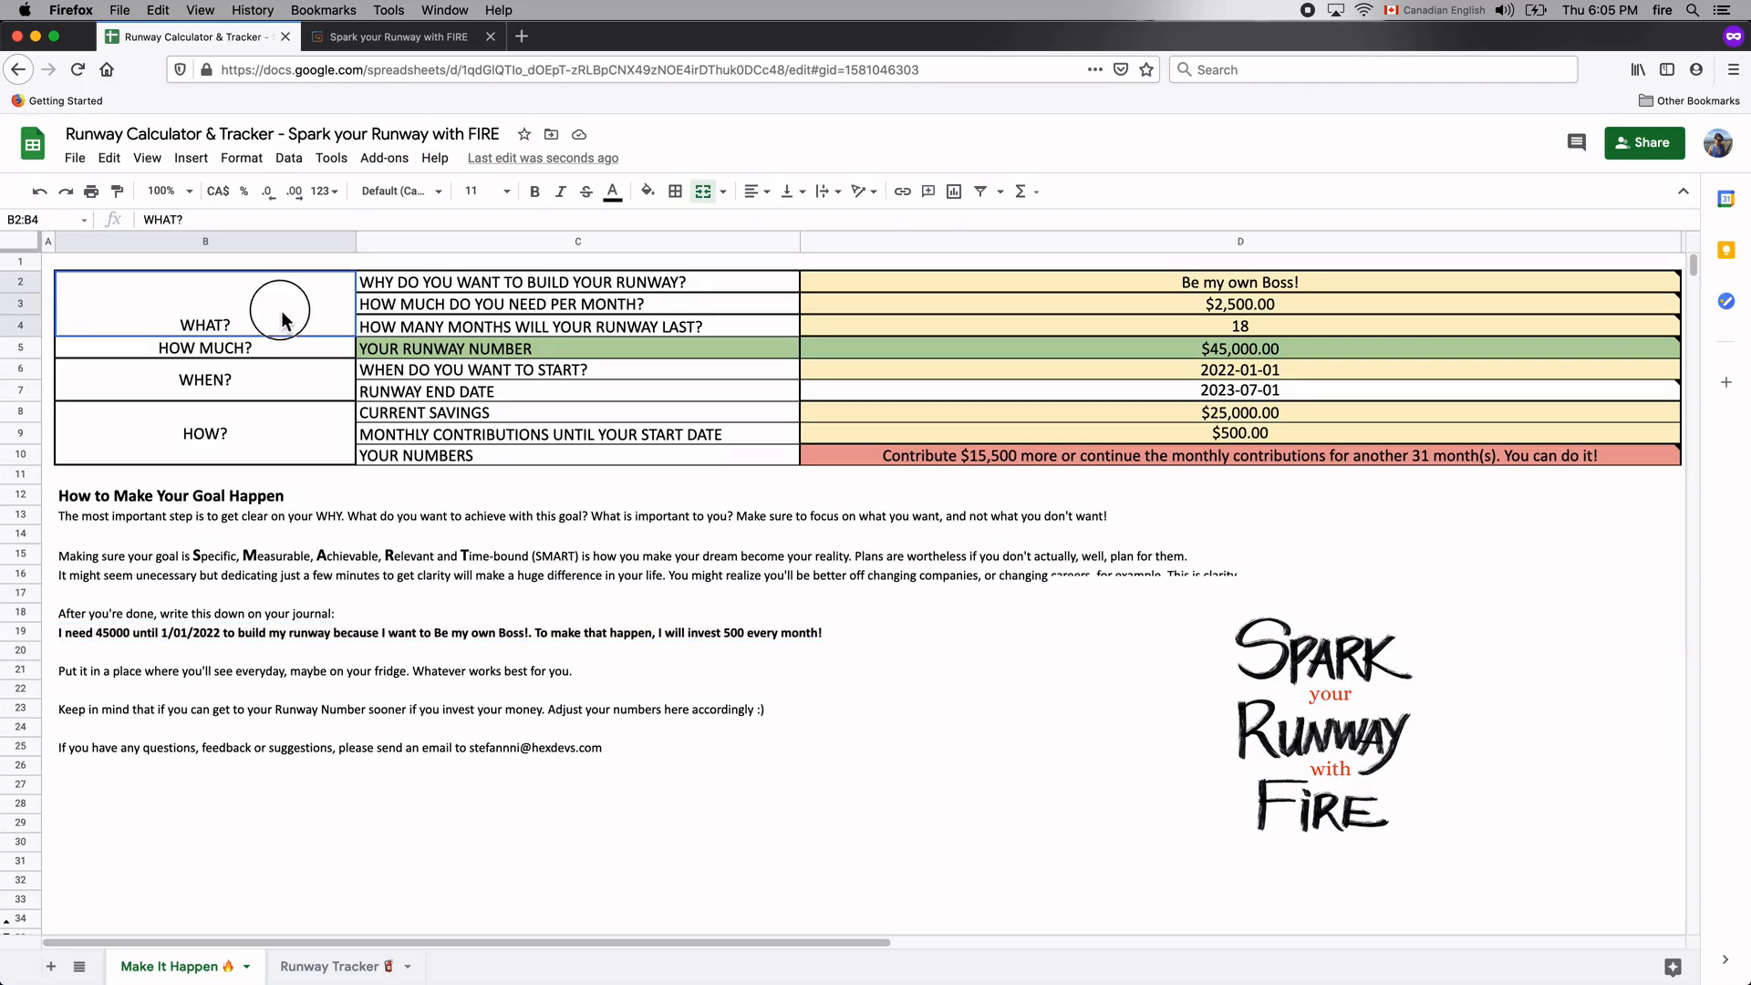
click(412, 330)
click(27, 630)
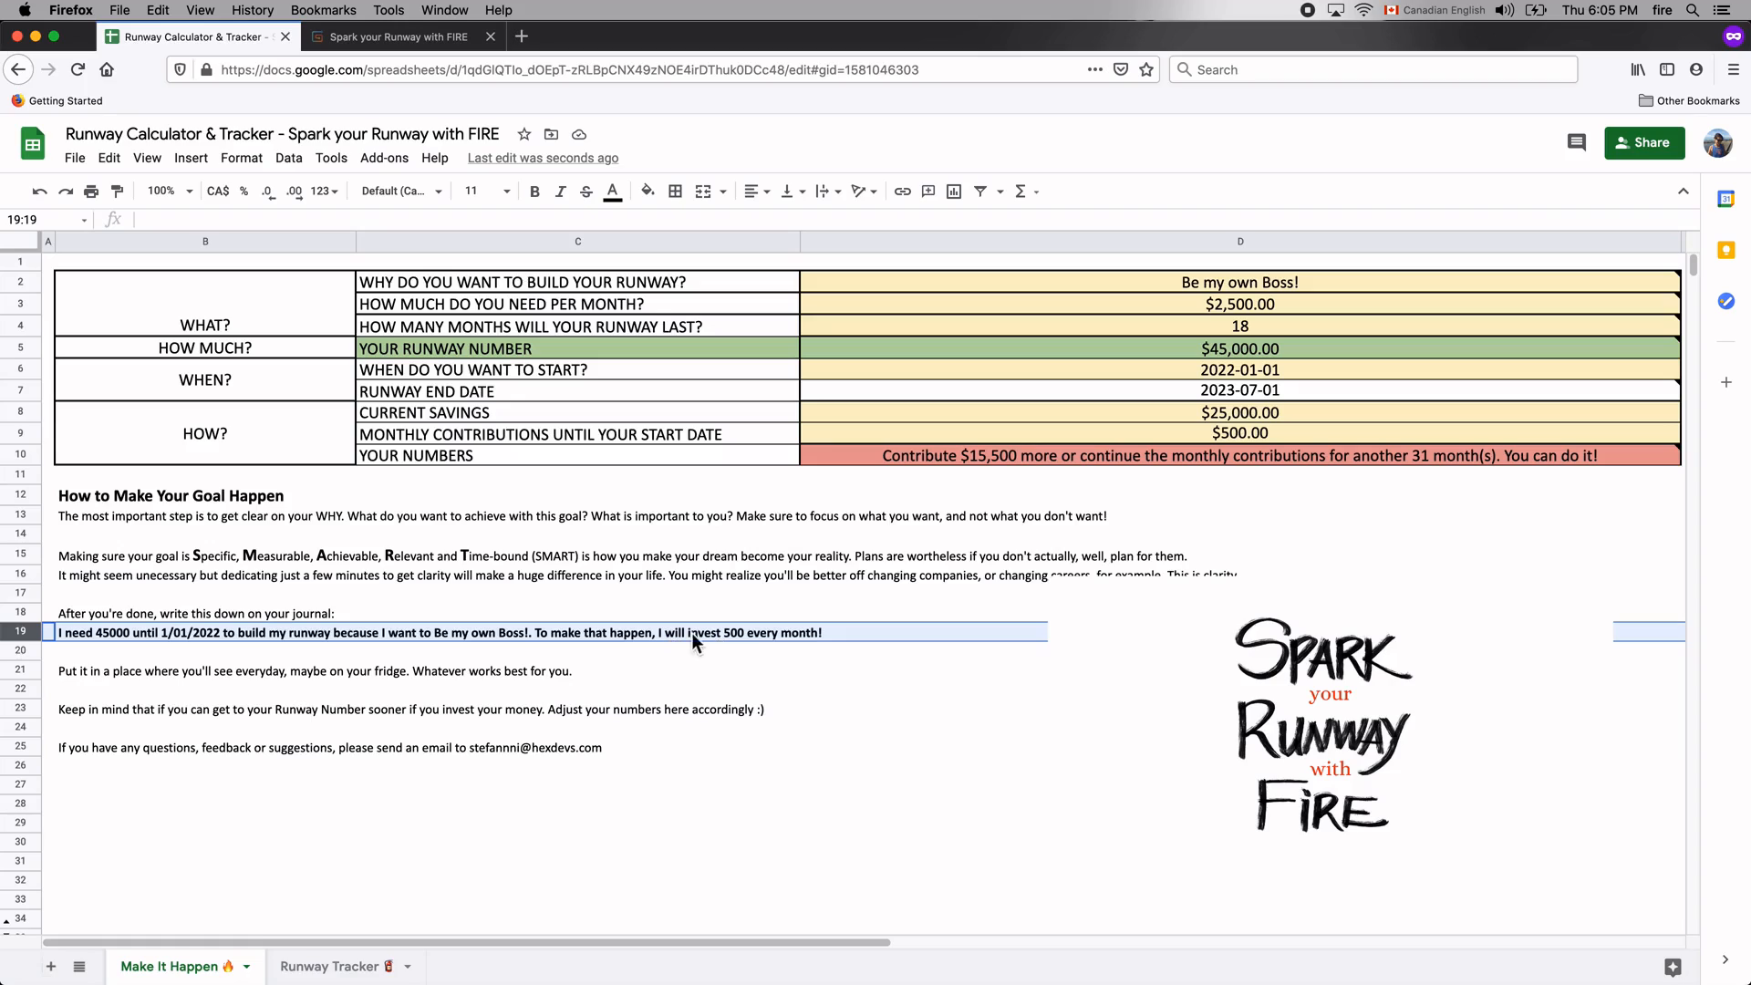
- Open the Runway Tracker sheet and select the Percentage values from January 2022 to June 2023
click(333, 966)
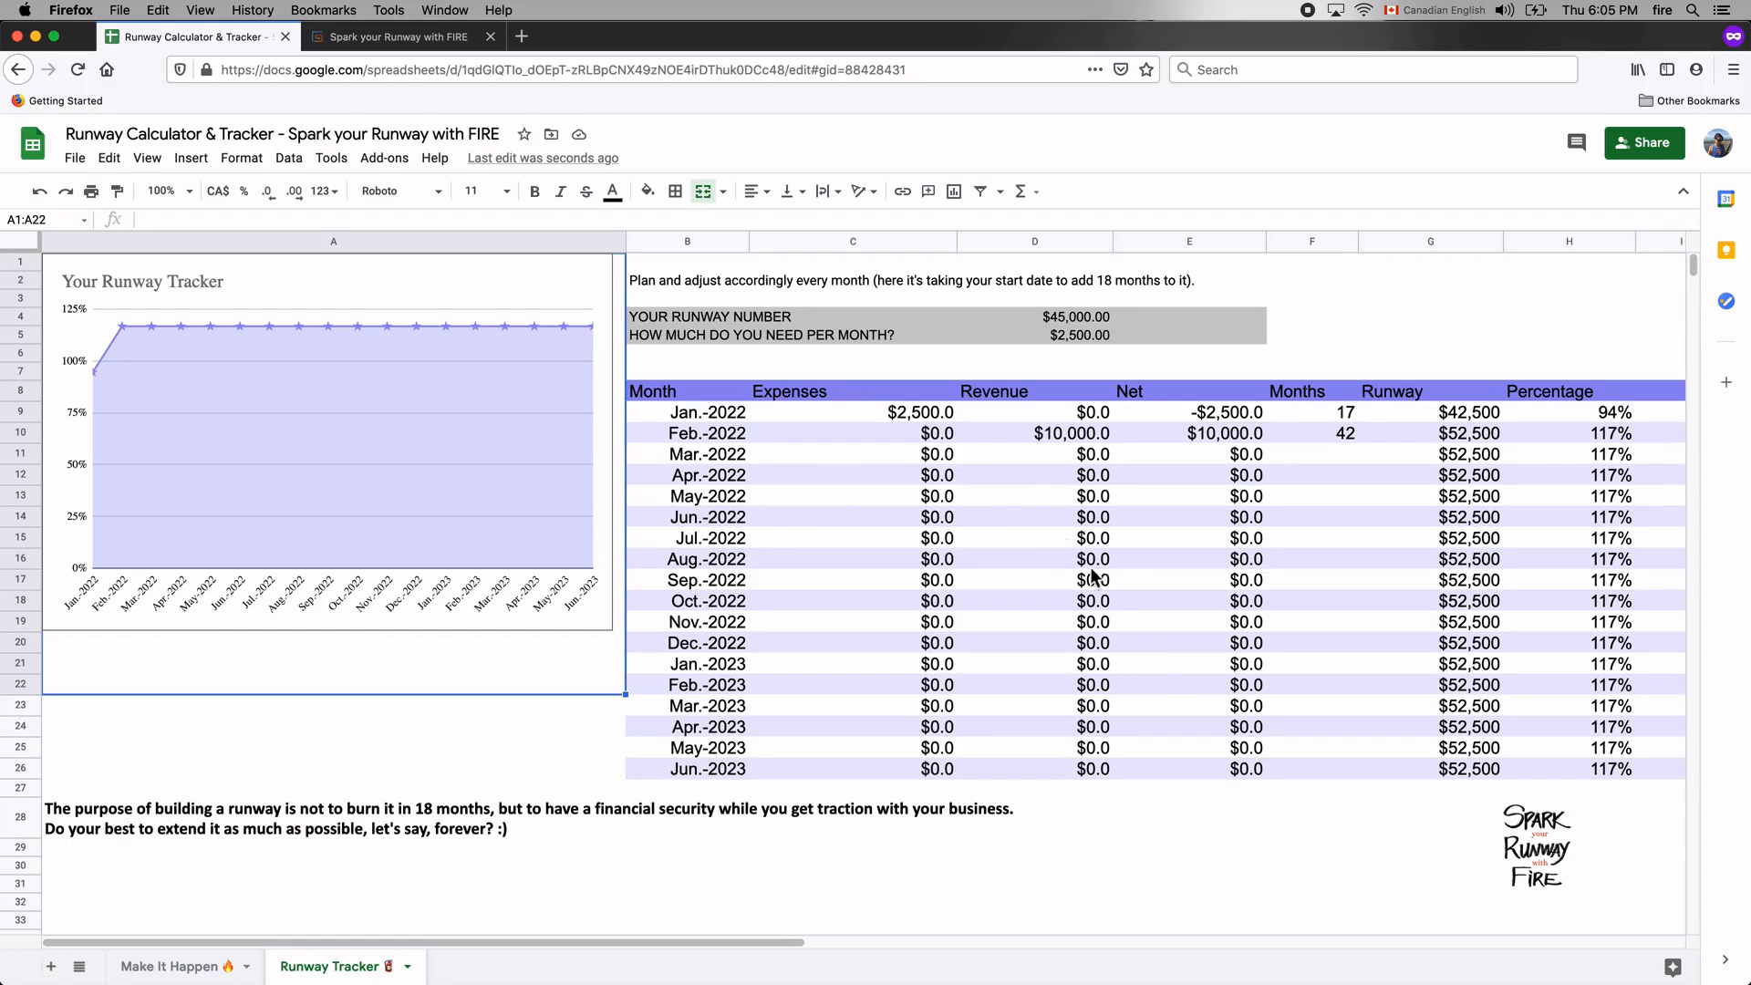
drag(1617, 415, 1616, 771)
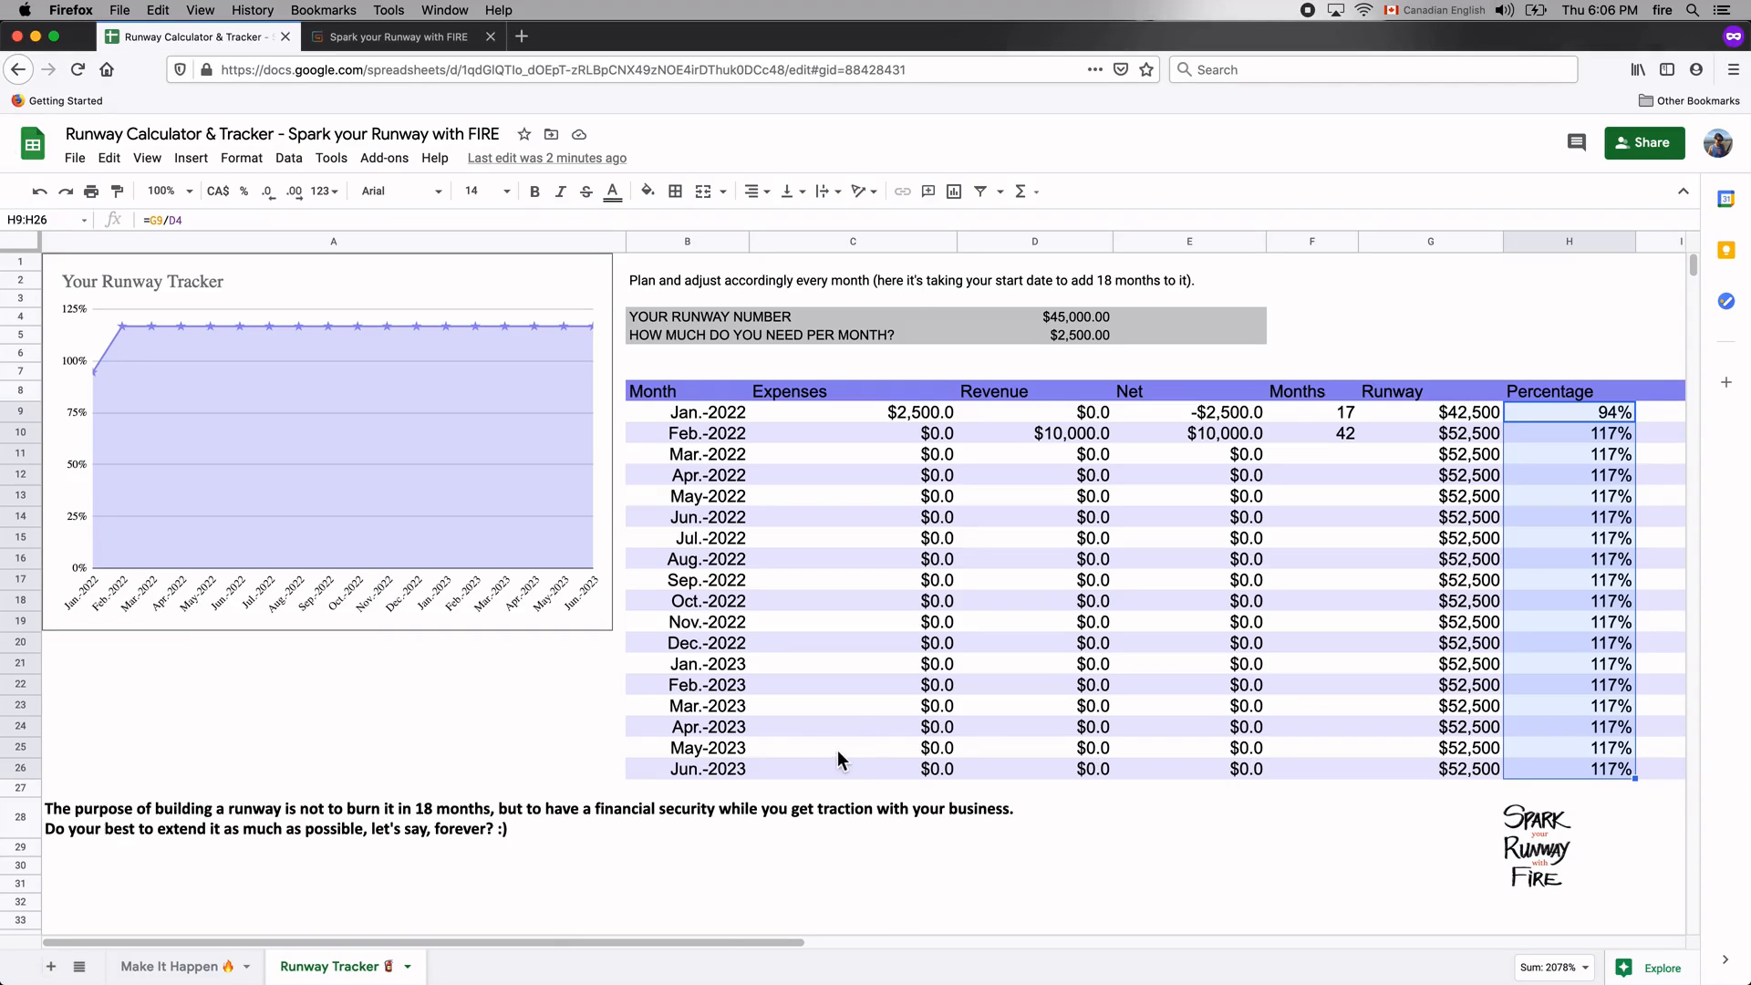
- Return to the Make It Happen sheet and highlight the journal goal statement in row 19
click(150, 967)
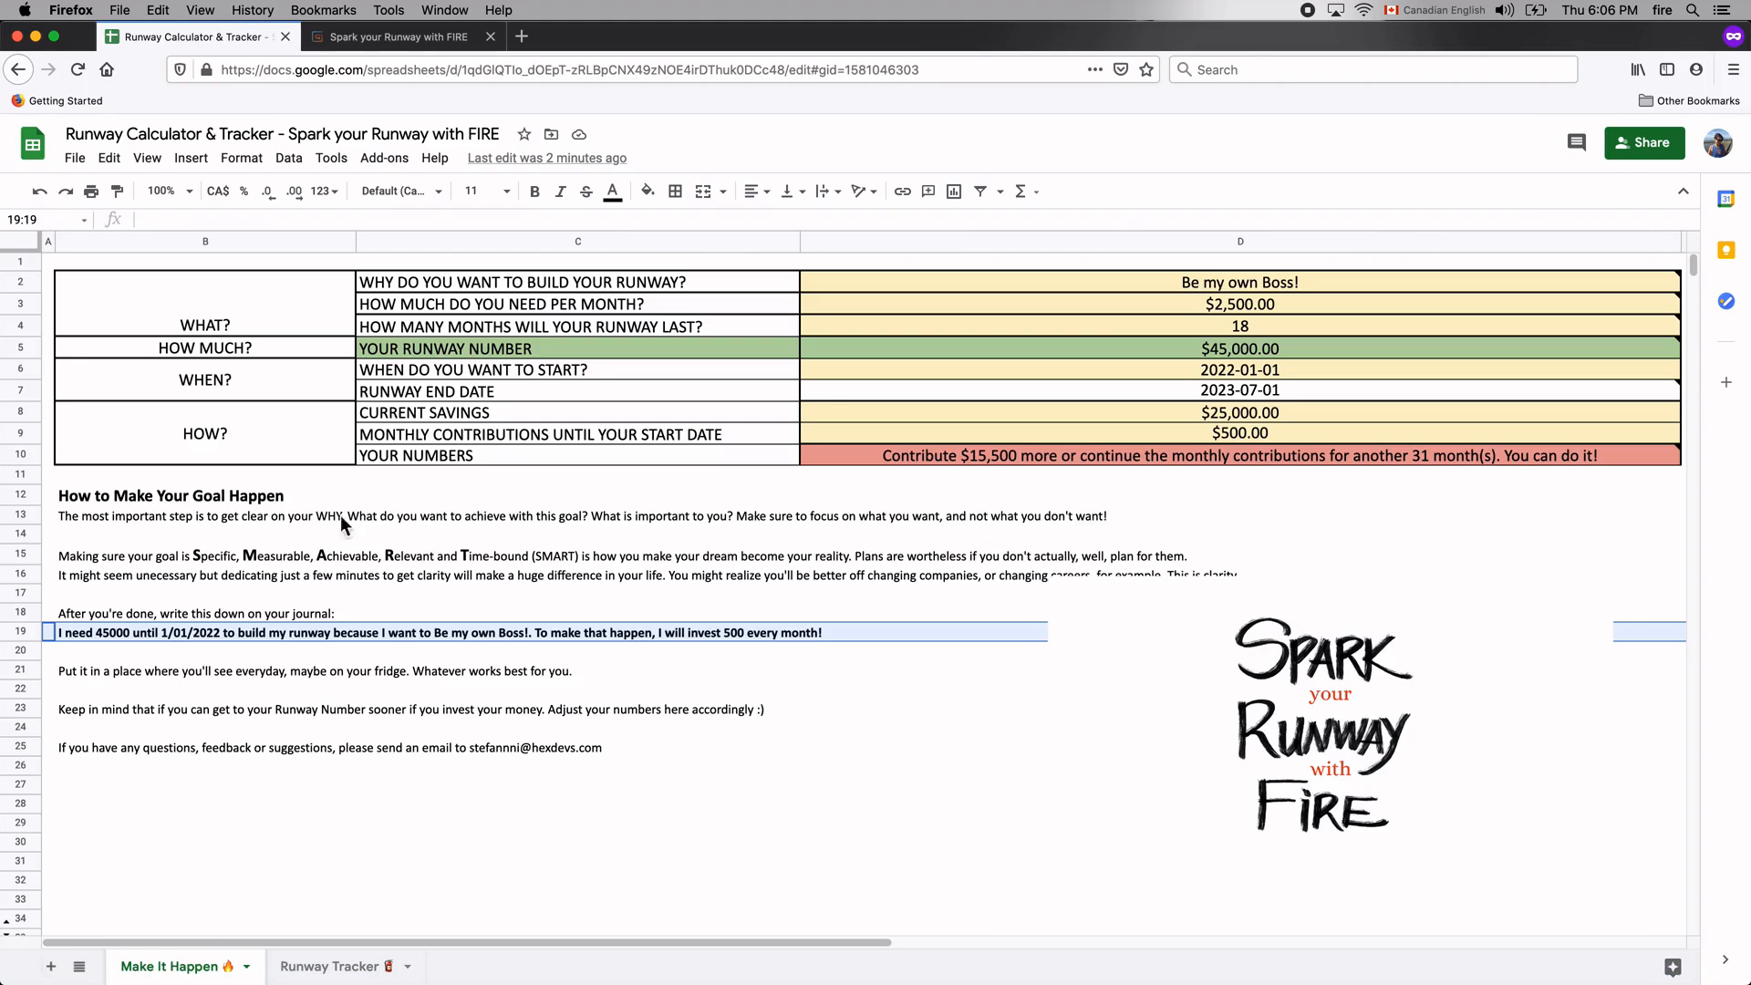
click(311, 690)
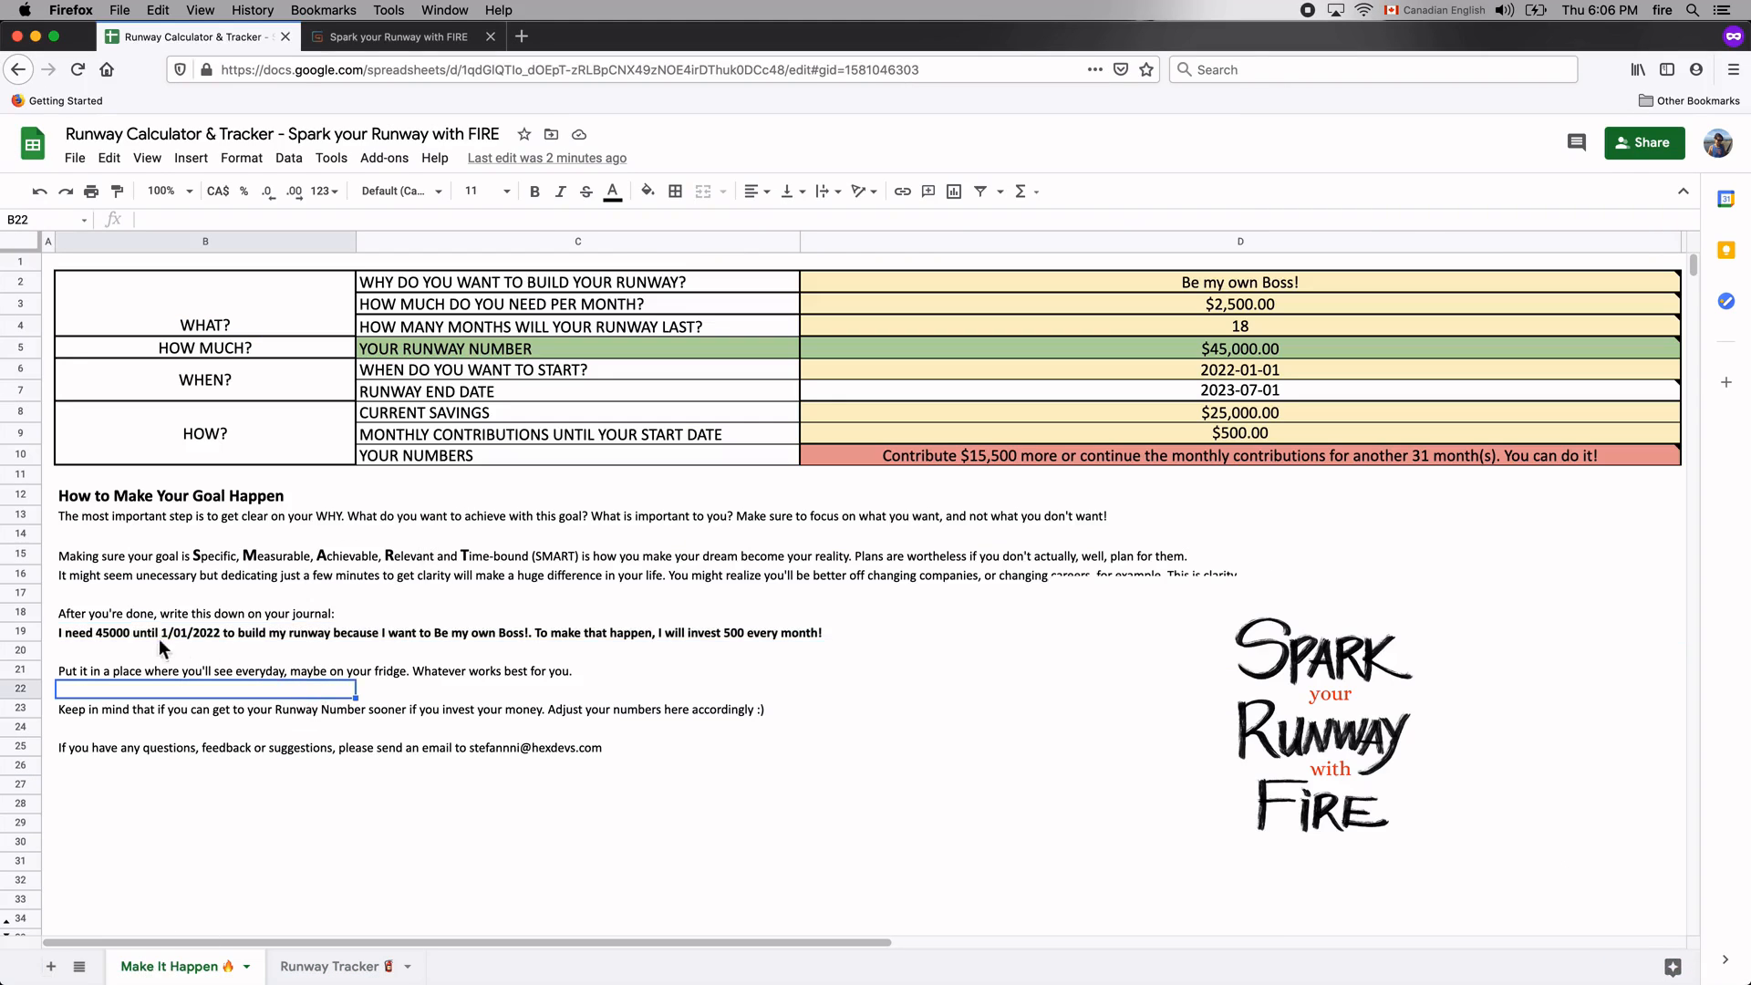
click(20, 631)
- Review the Runway Tracker and Make It Happen sheets, and switch to the Spark your Runway with FIRE page on Gumroad
click(354, 968)
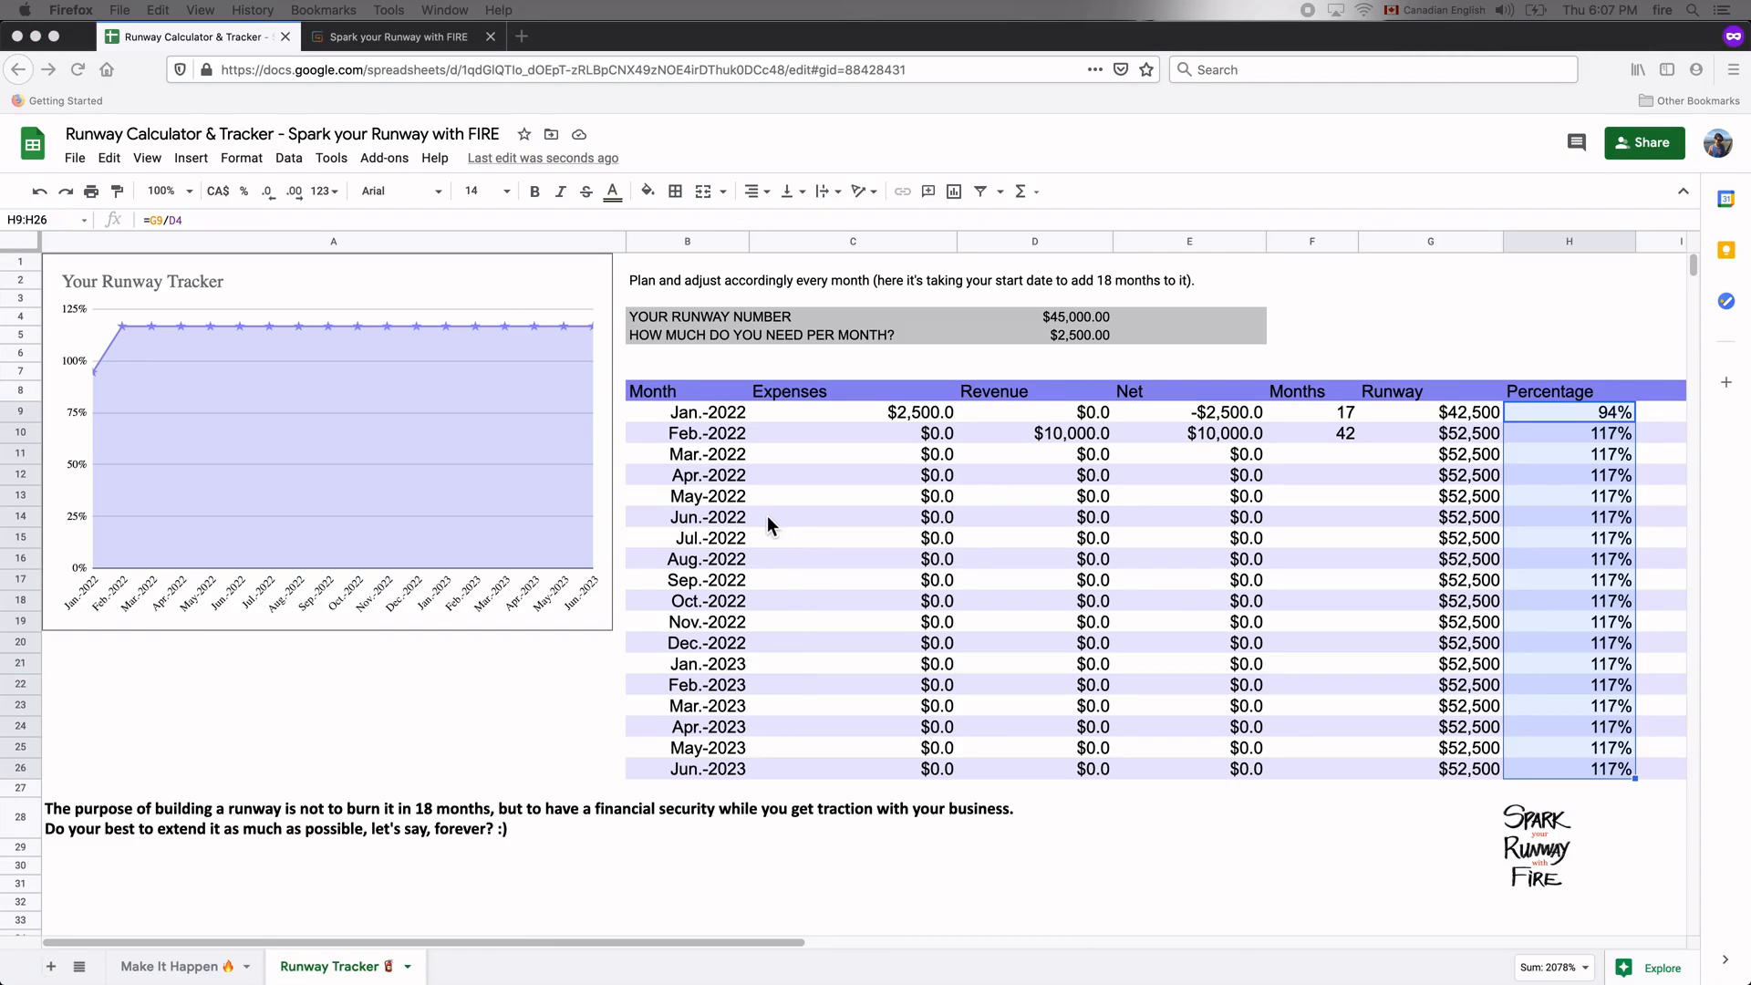
click(228, 966)
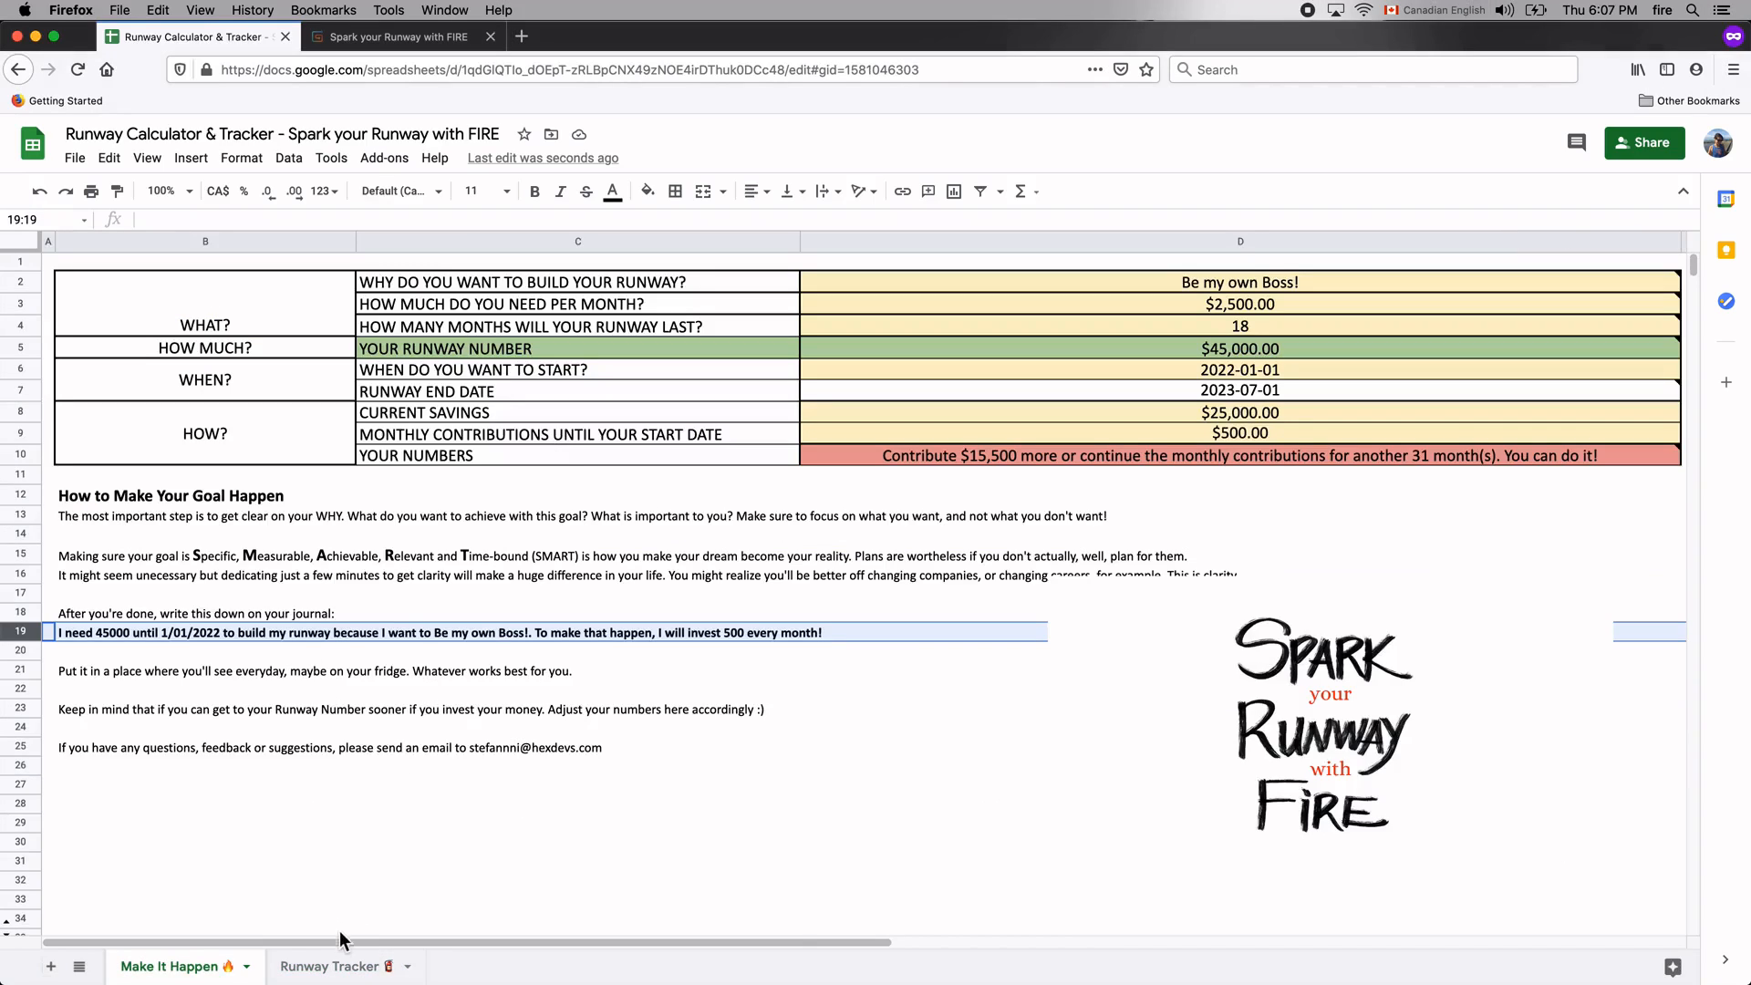
click(346, 965)
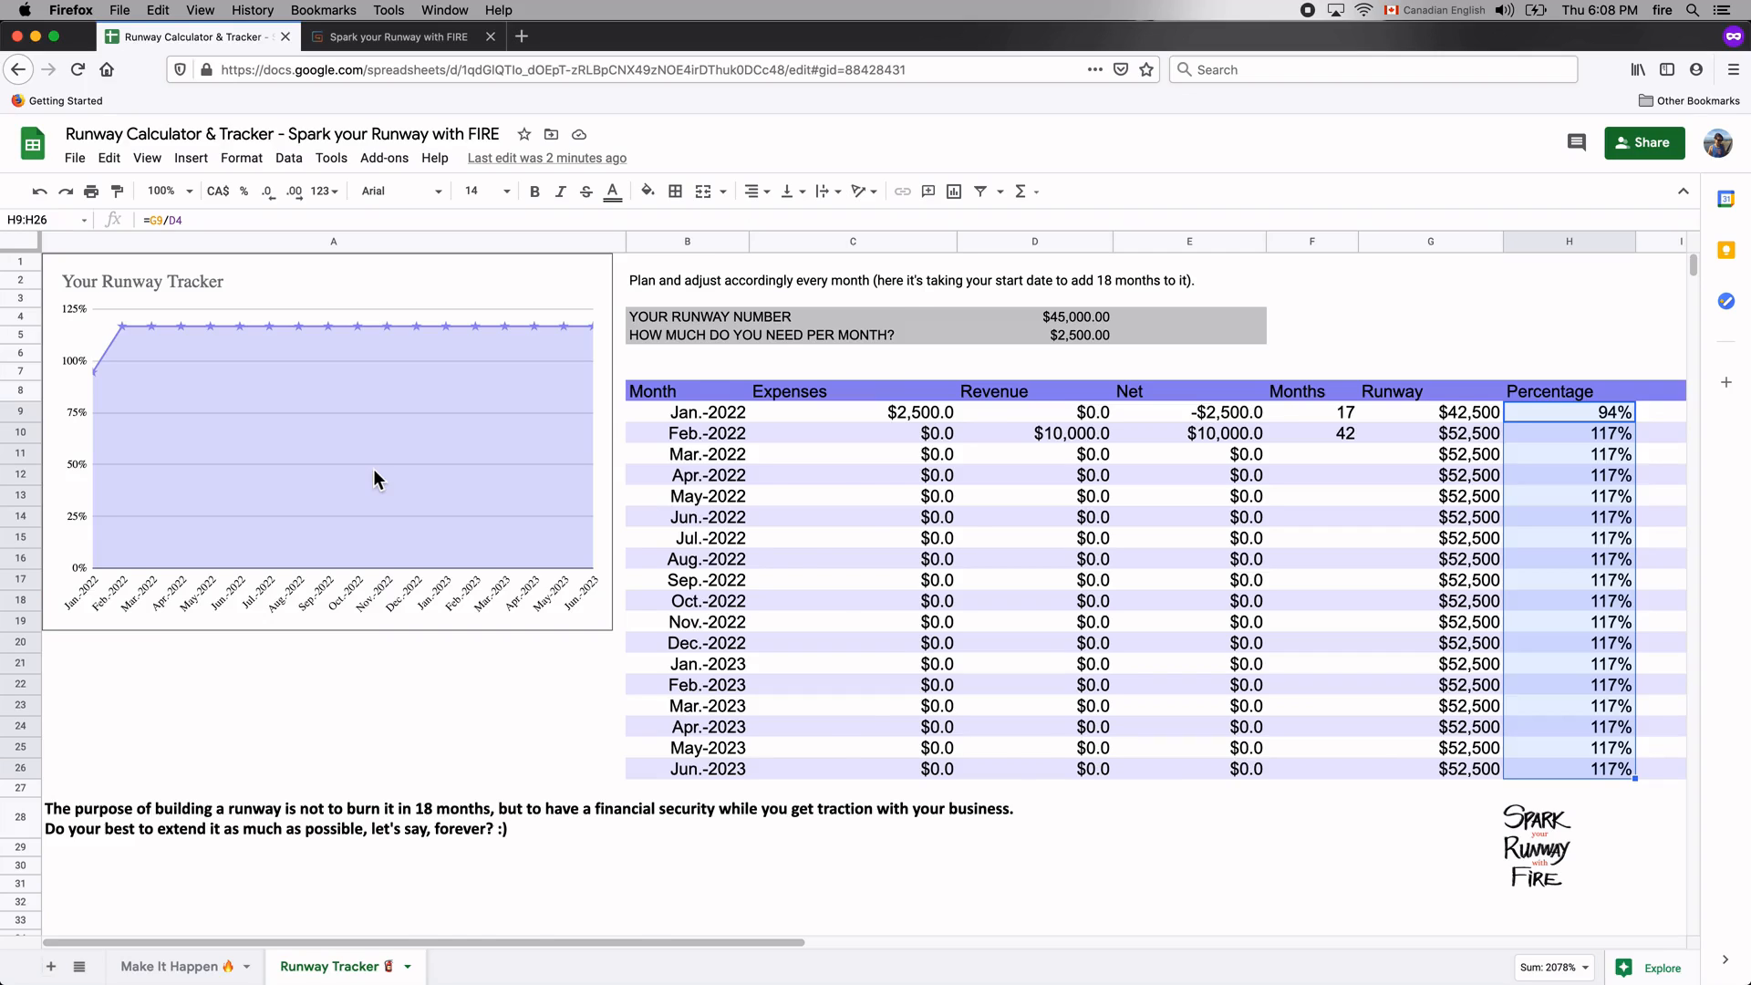
key(ctrl+Tab)
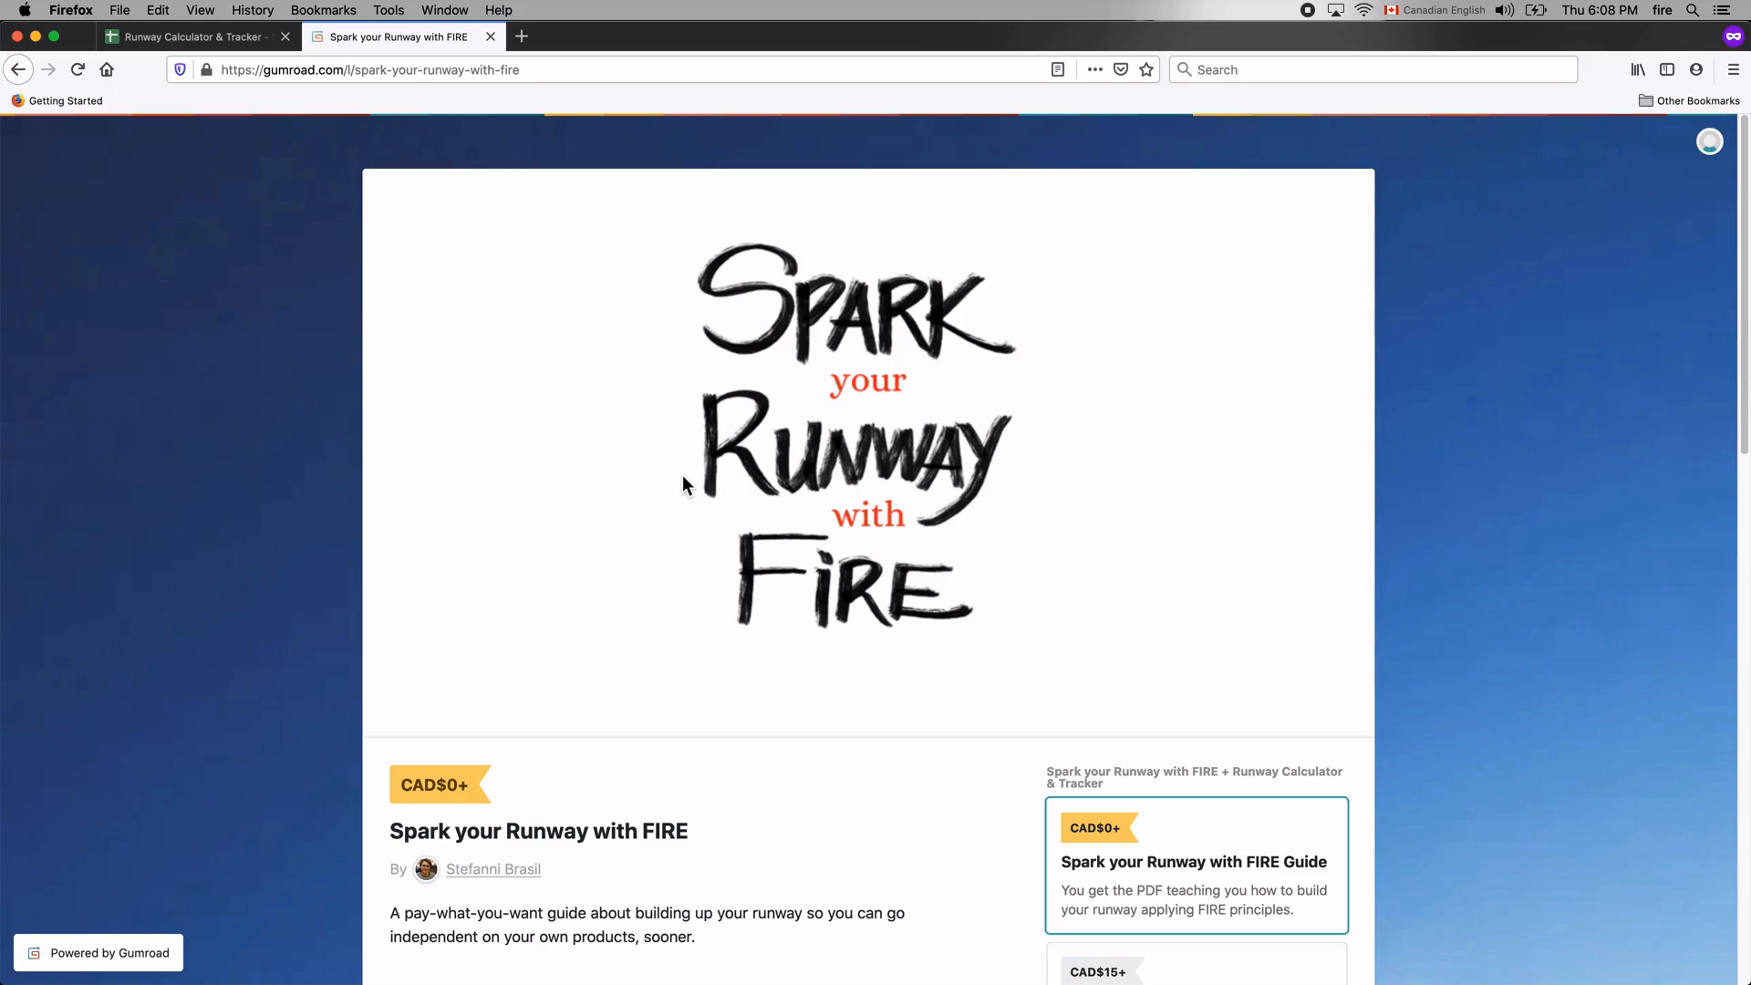